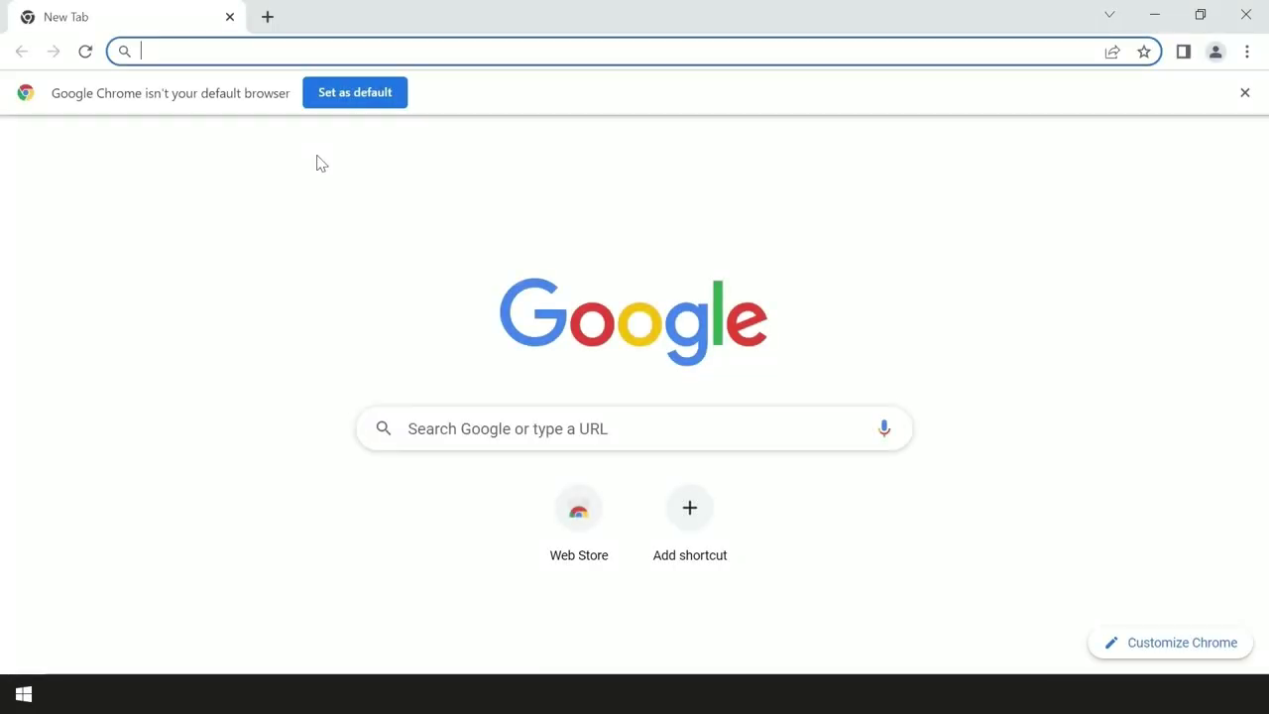
Step: Load eregisterfortax.gov.vg in Chrome and open the new-user Sign up form
text(eregis)
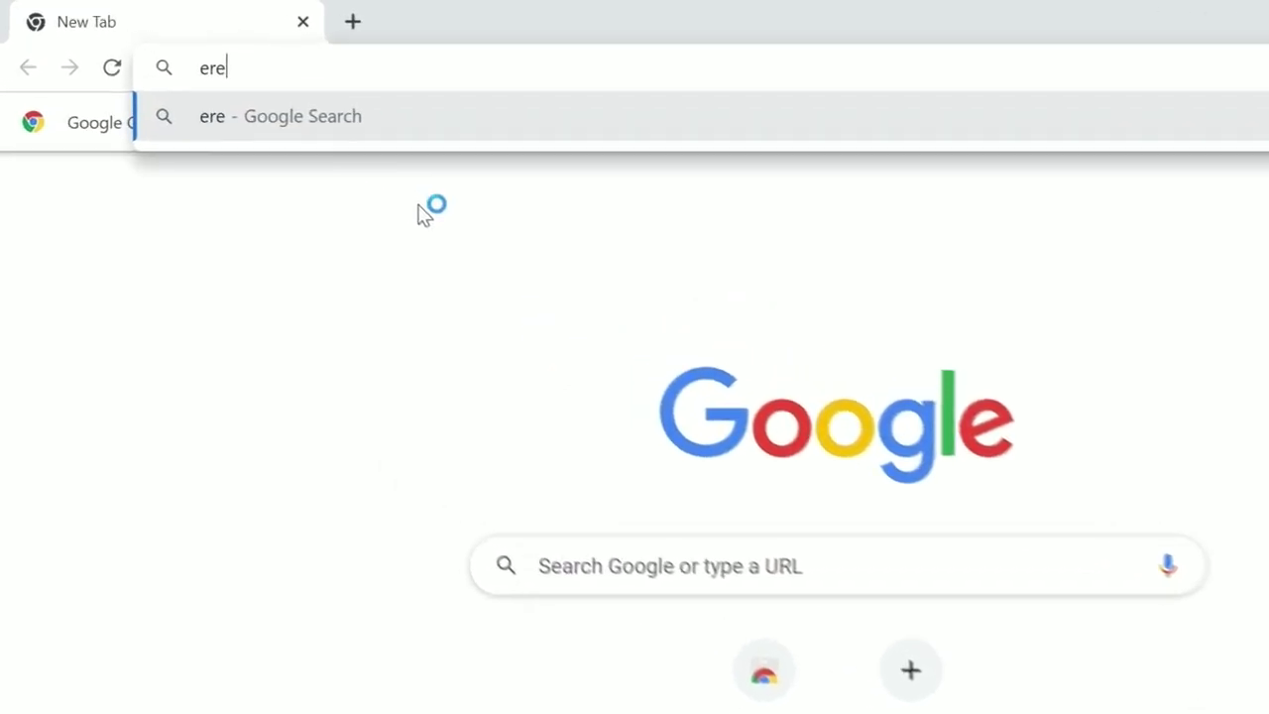
text(terf)
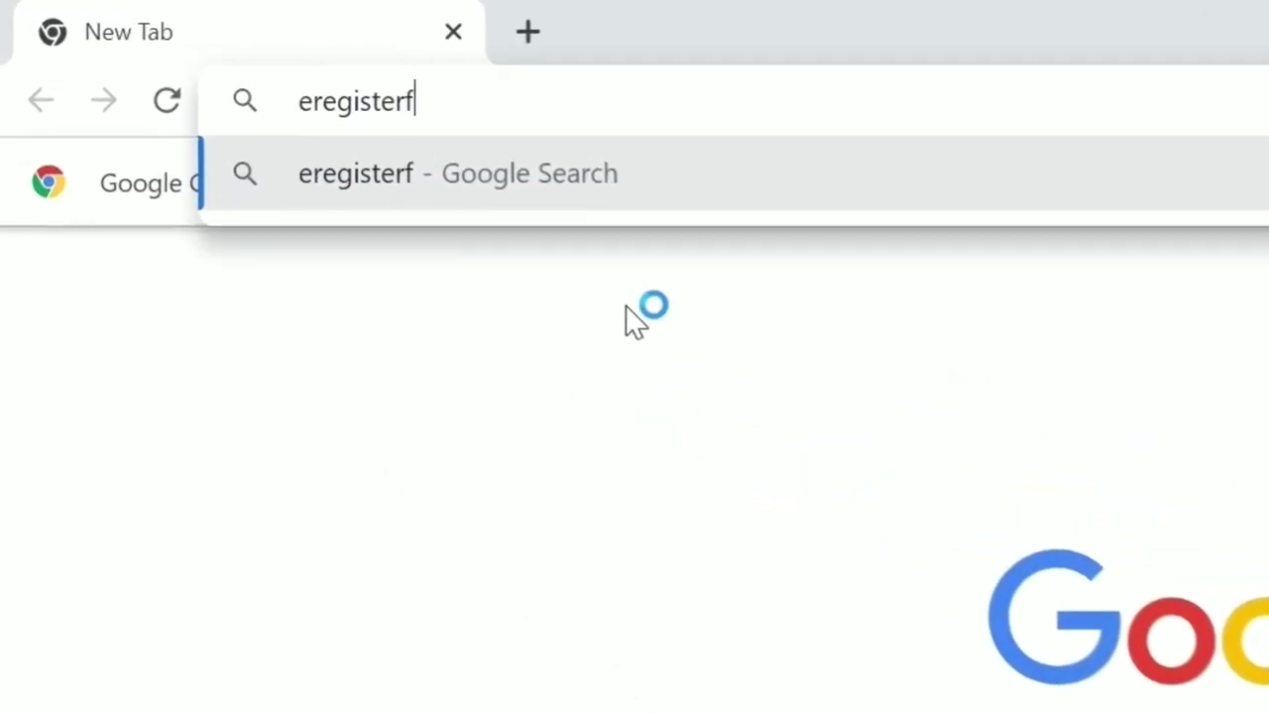
text(ortax)
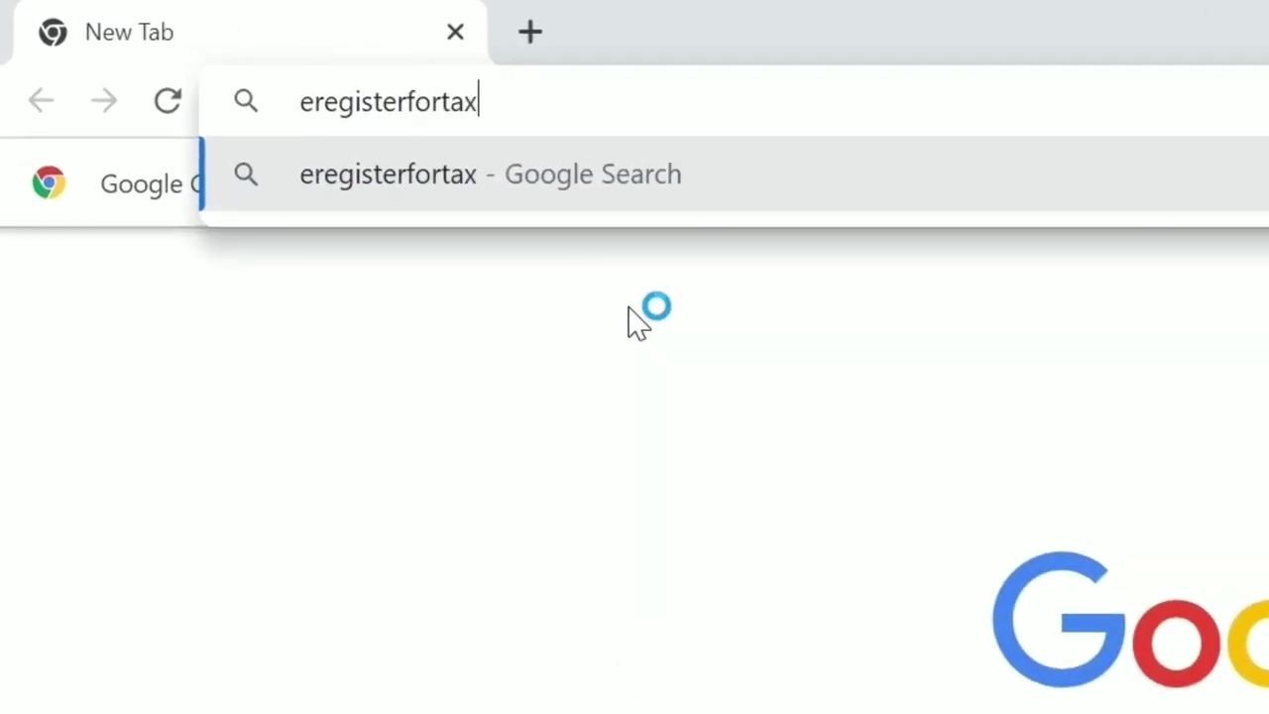
text(.gov)
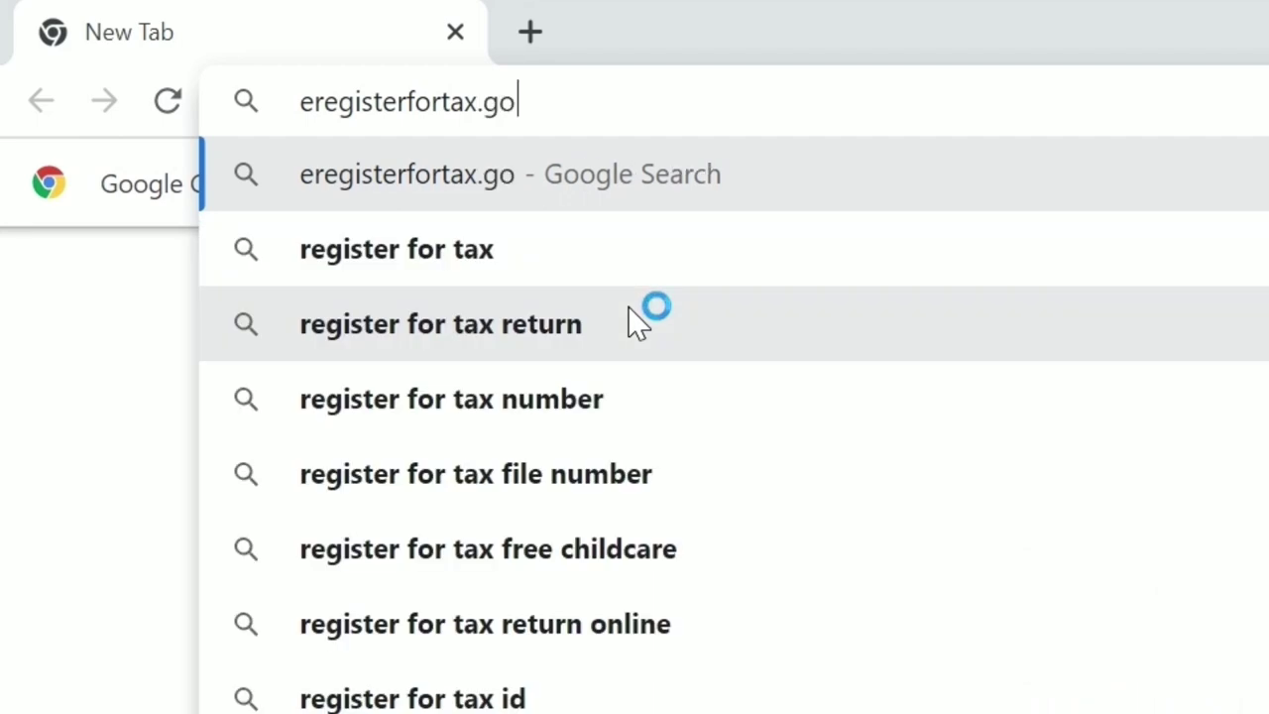
text(.vg)
key(Return)
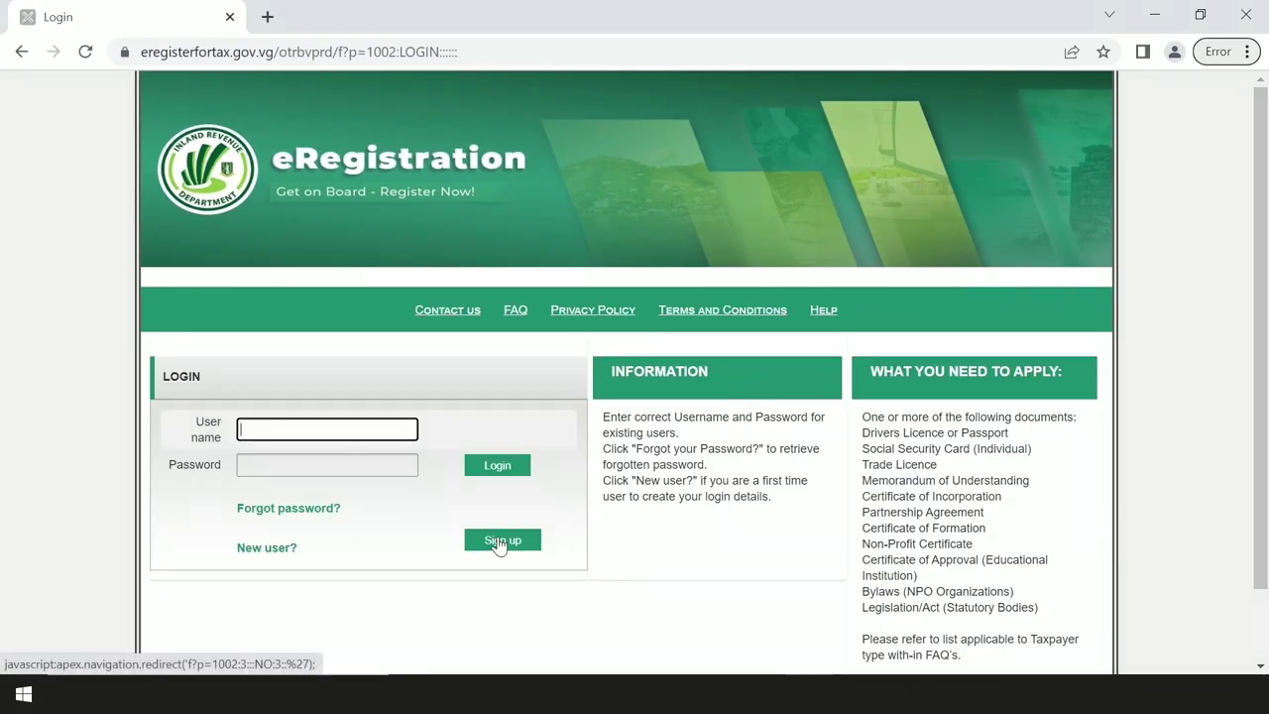
click(632, 680)
Step: Fill in the account email and its confirmation, a username, and the password twice
scroll(514, 499, down, 2)
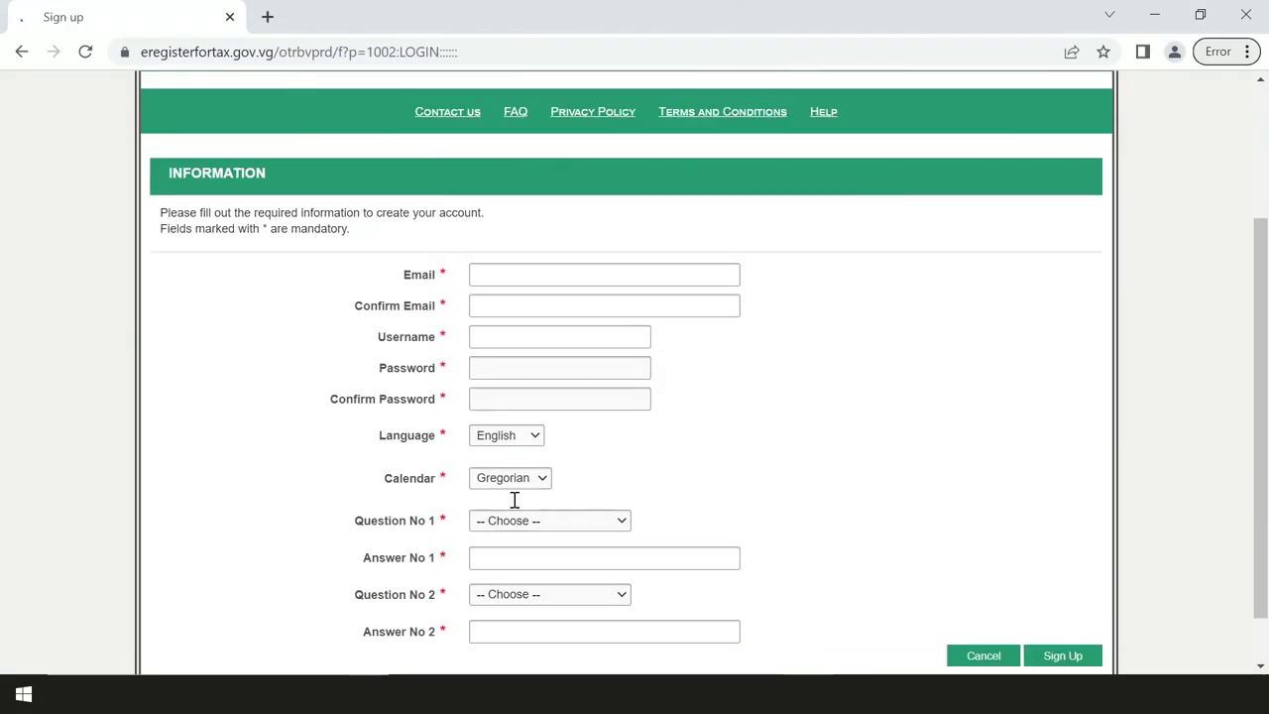
click(534, 278)
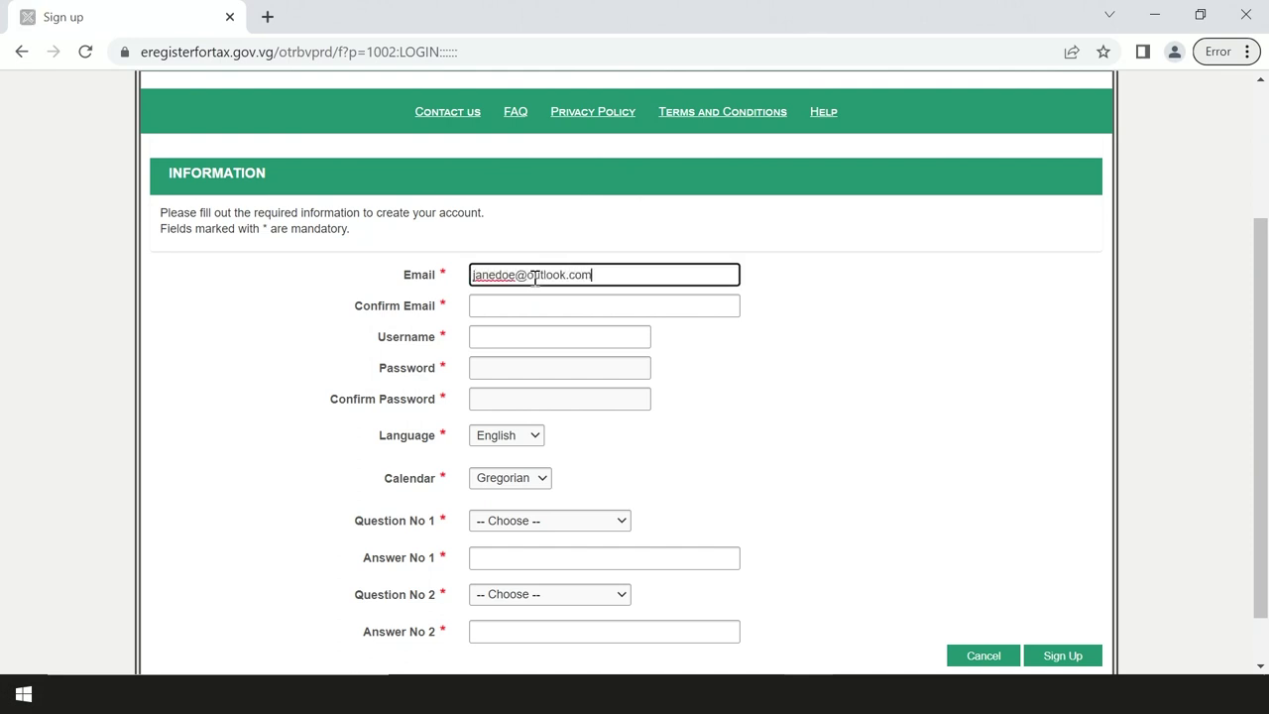
click(535, 306)
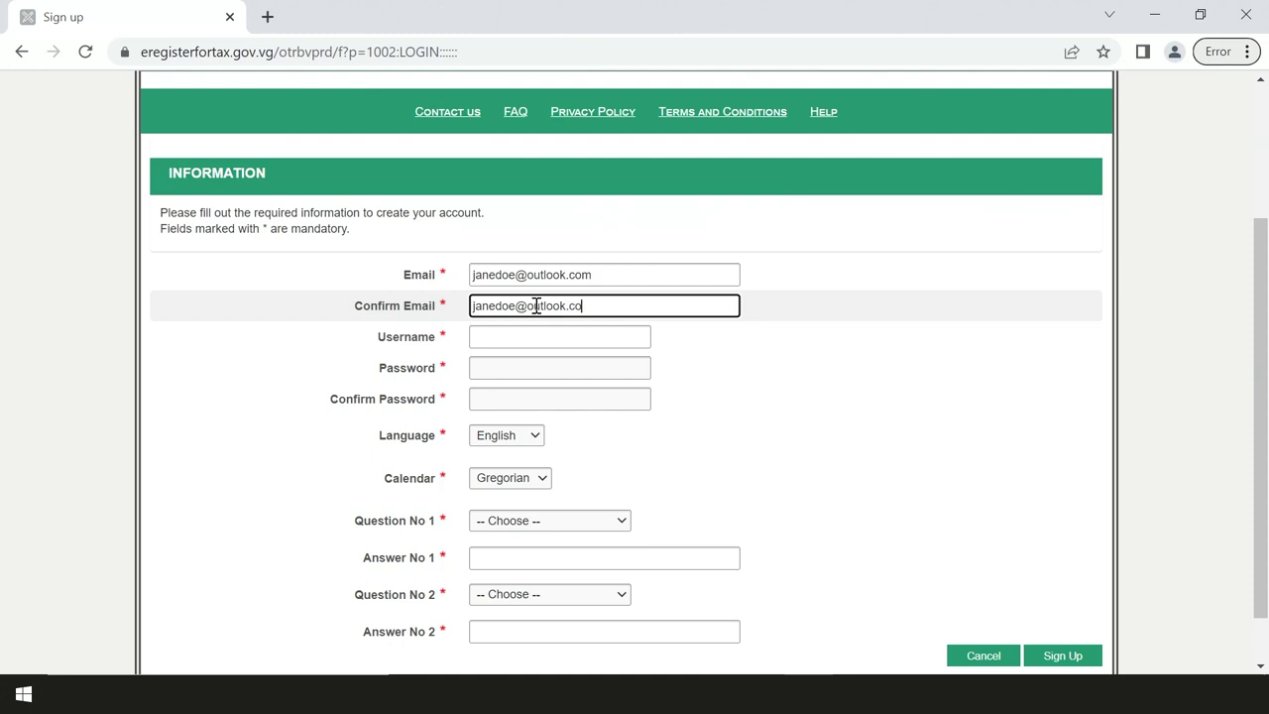
click(539, 336)
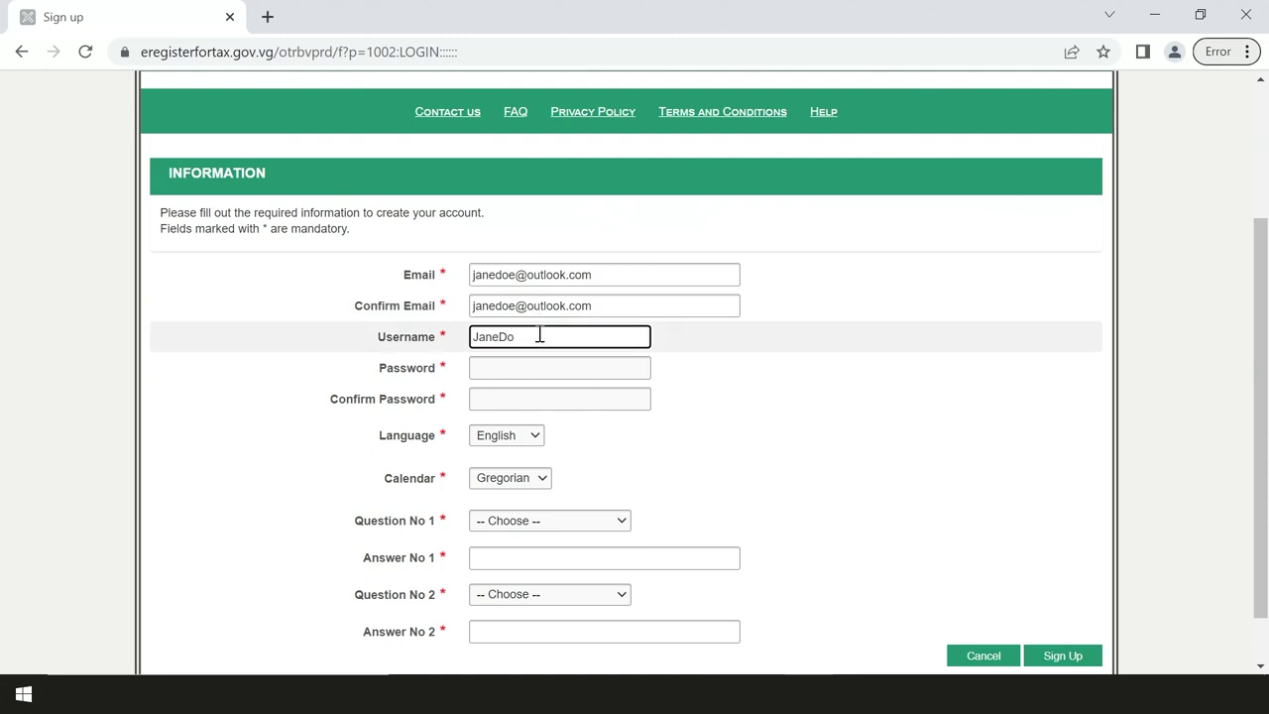
click(548, 368)
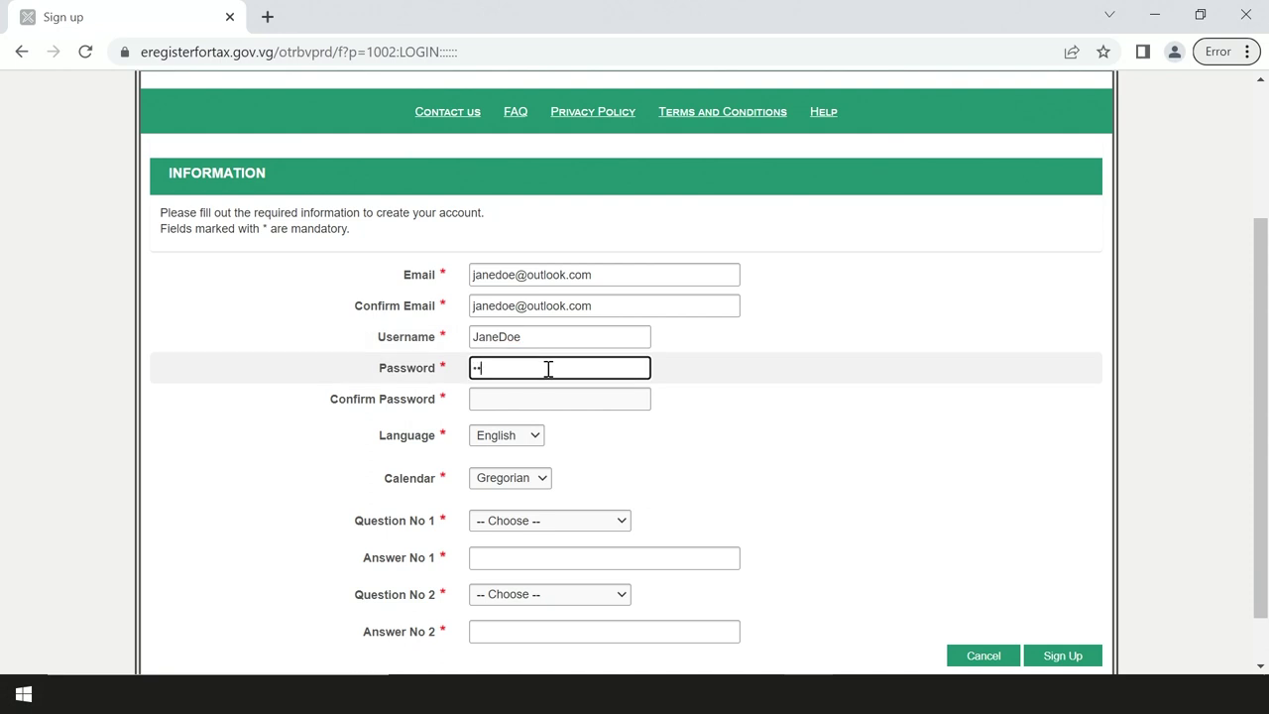
click(546, 397)
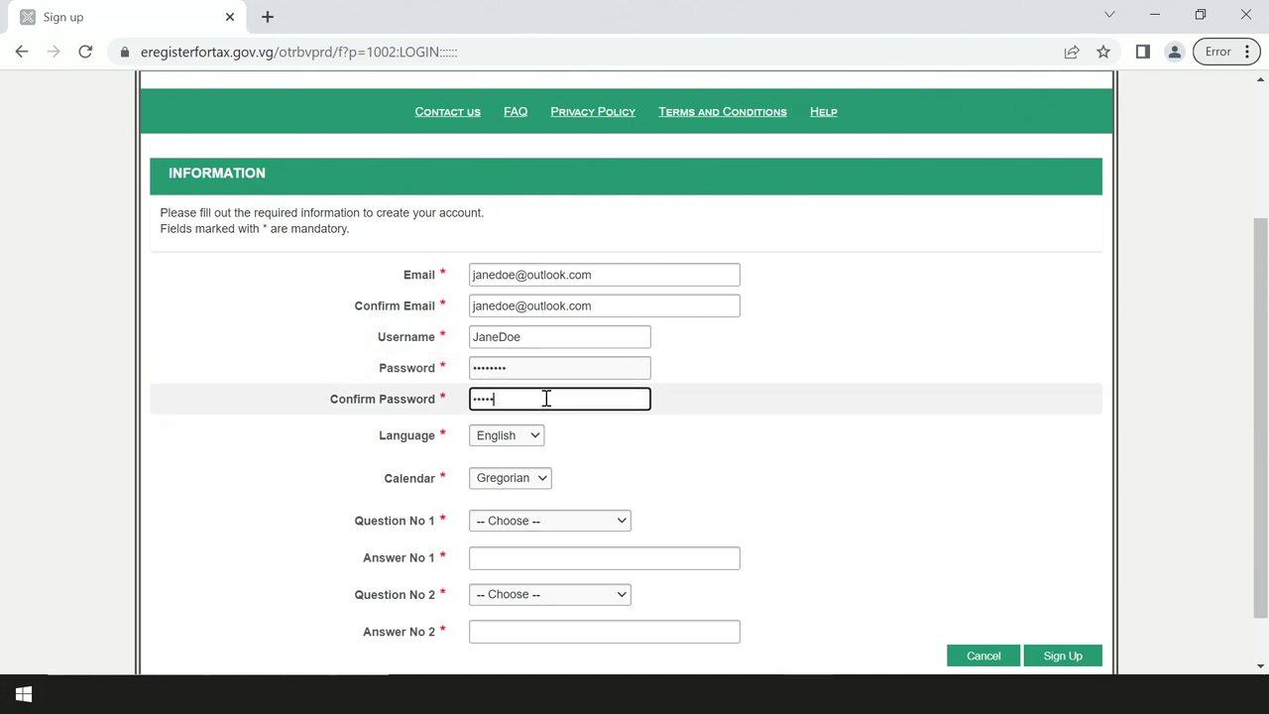
Step: Choose and answer the Place of Birth and Favourite Color security questions, then submit sign-up
click(531, 520)
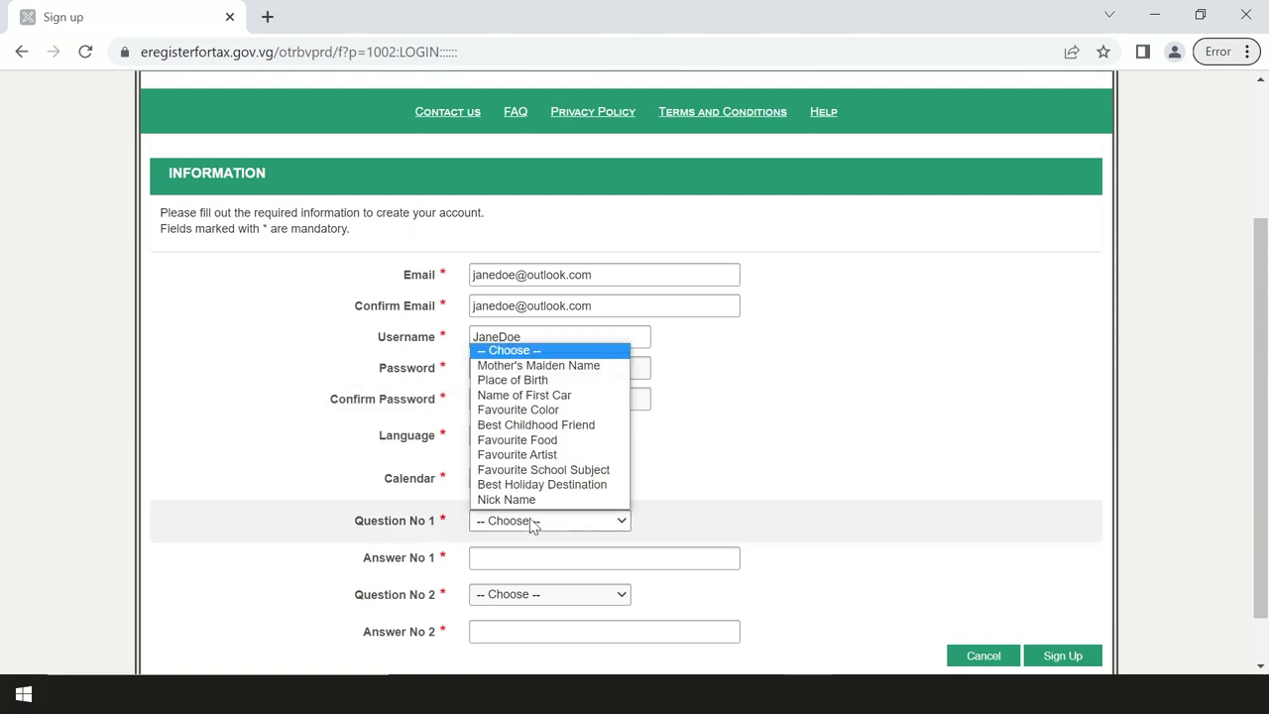
click(526, 380)
click(520, 554)
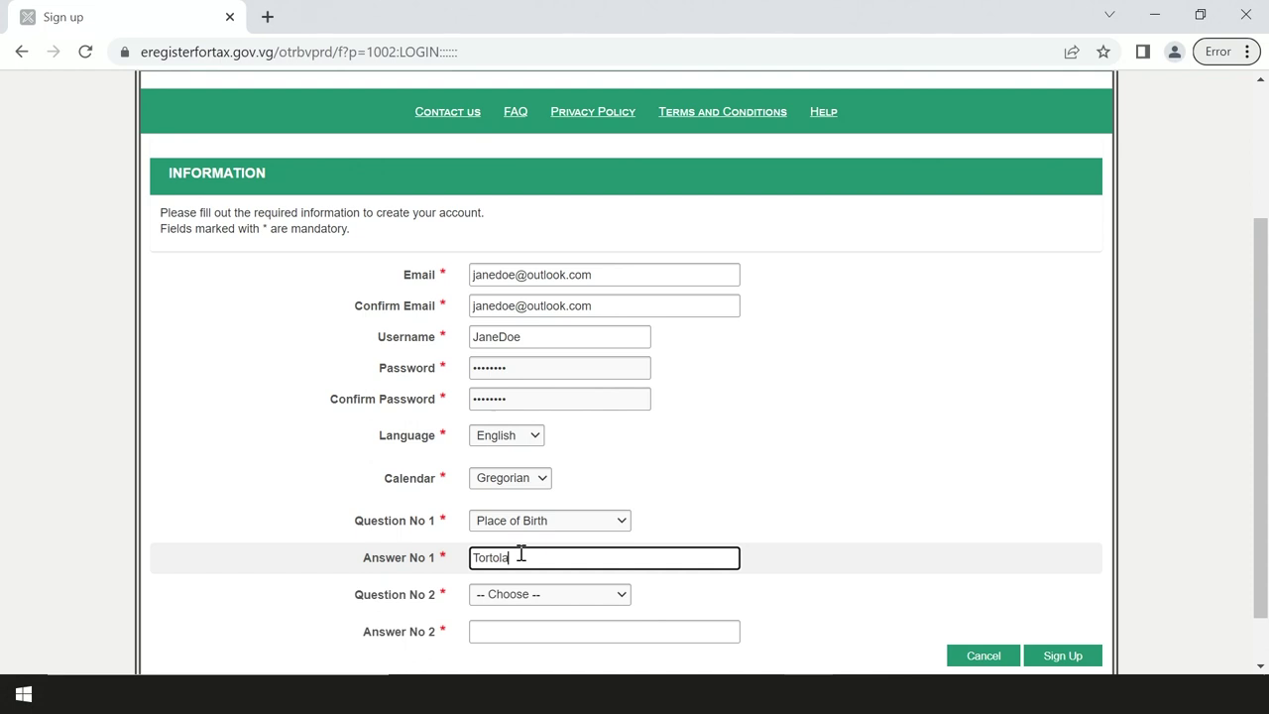
click(530, 593)
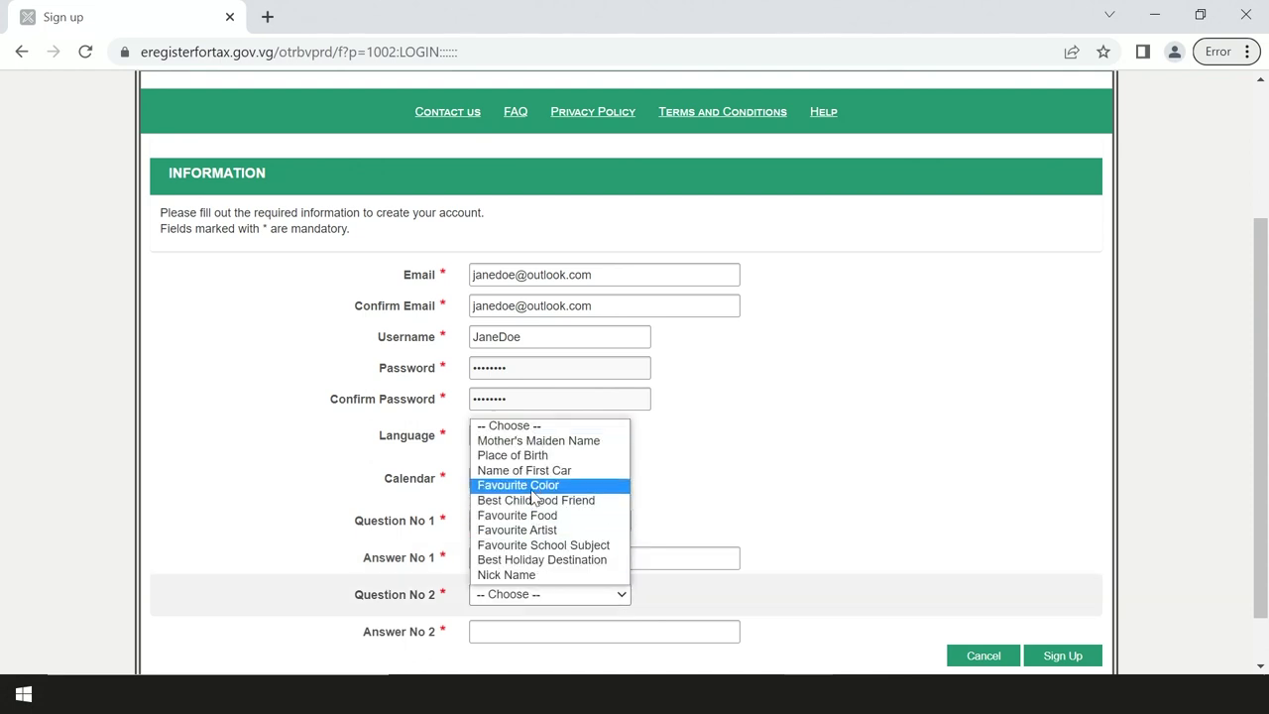
click(532, 488)
click(525, 630)
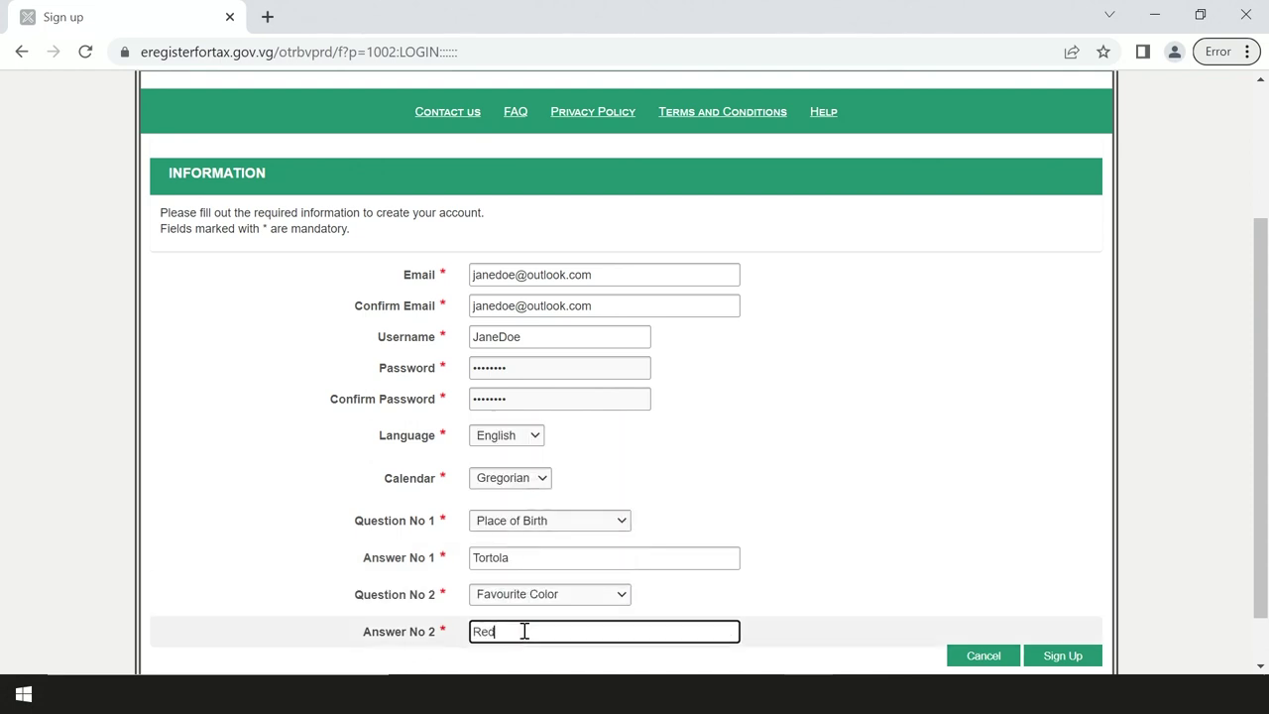
click(1066, 658)
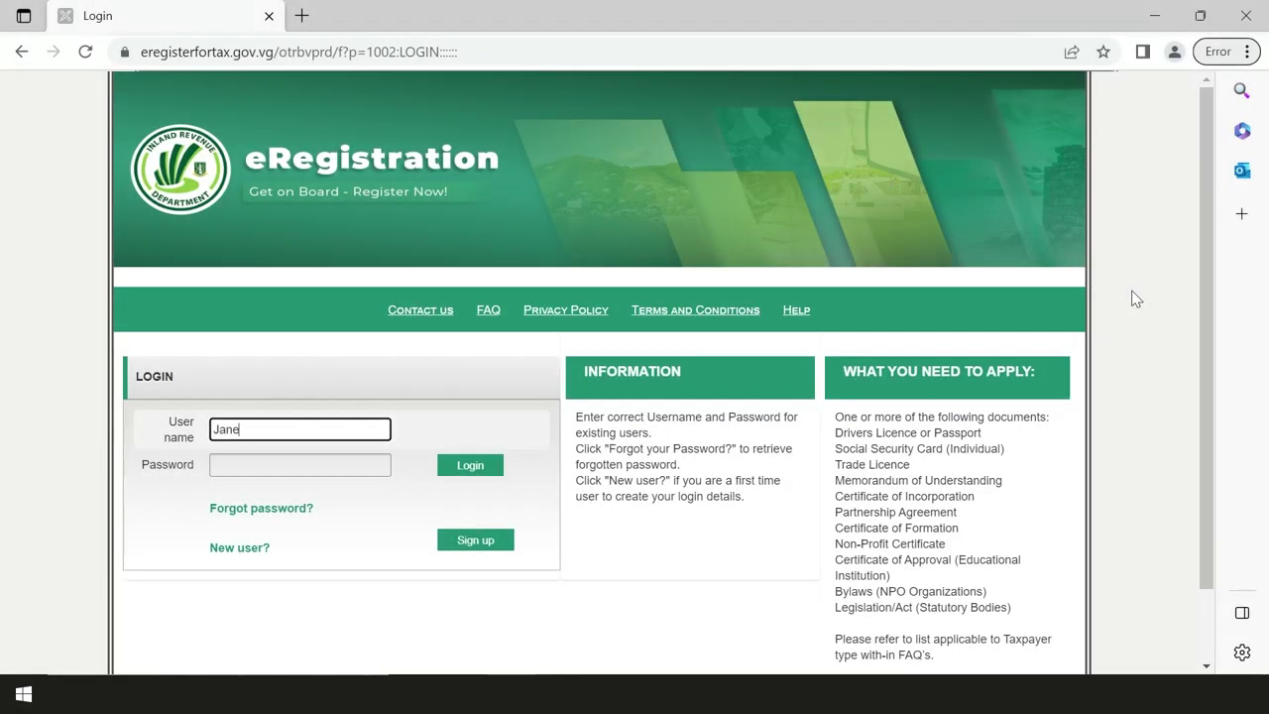
Step: Log in to eRegistration with the new account's password
key(Tab)
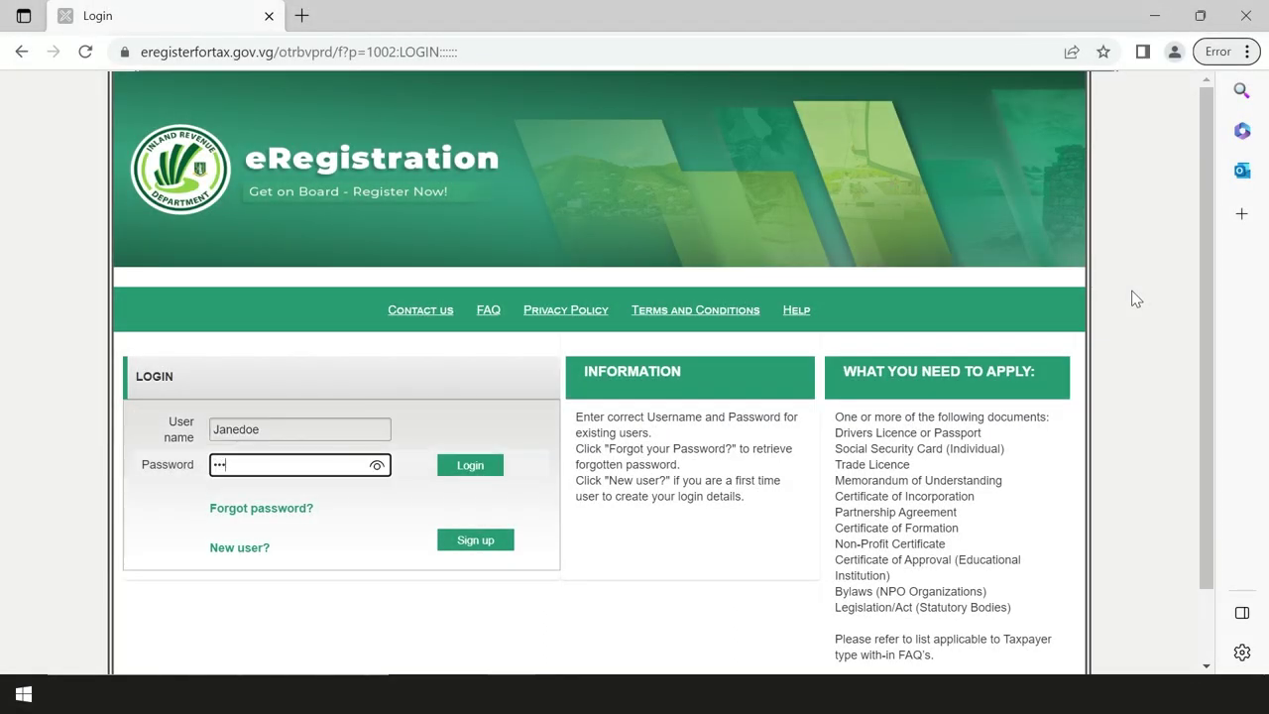
text(••••••••)
key(Return)
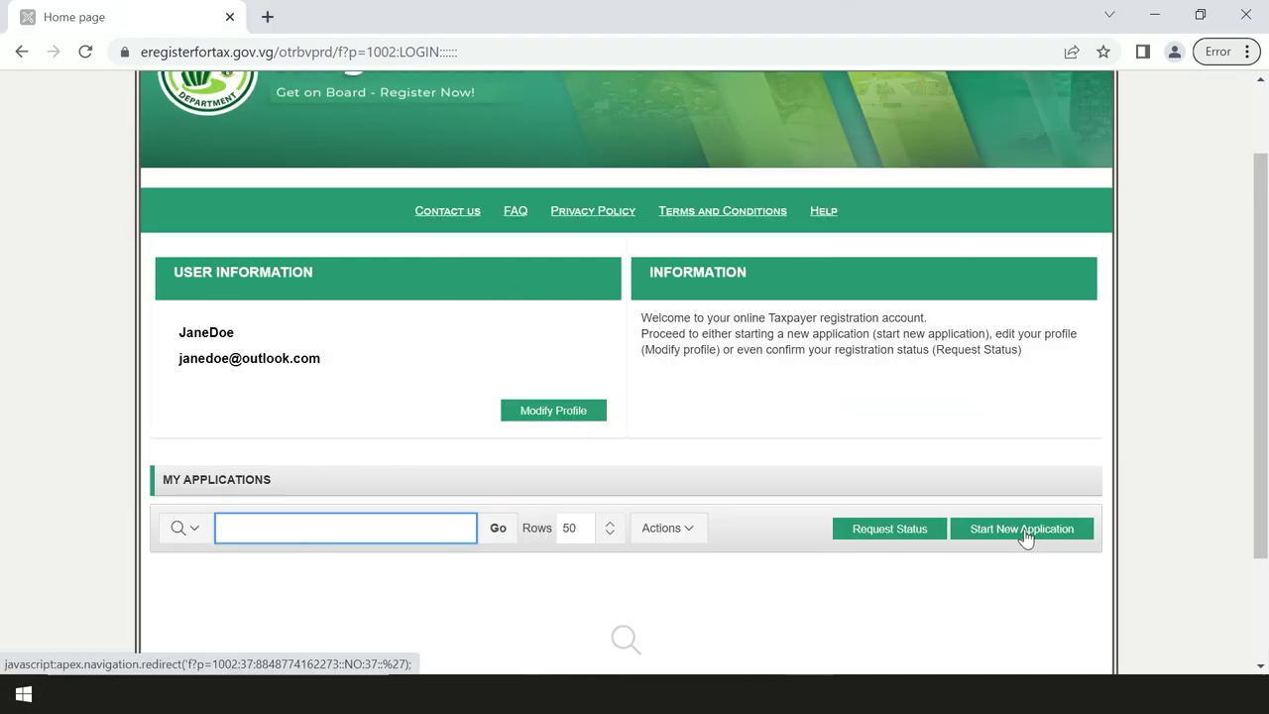
Step: Start a new Individual Taxpayer application and set the applicant as female with title Ms
click(1024, 534)
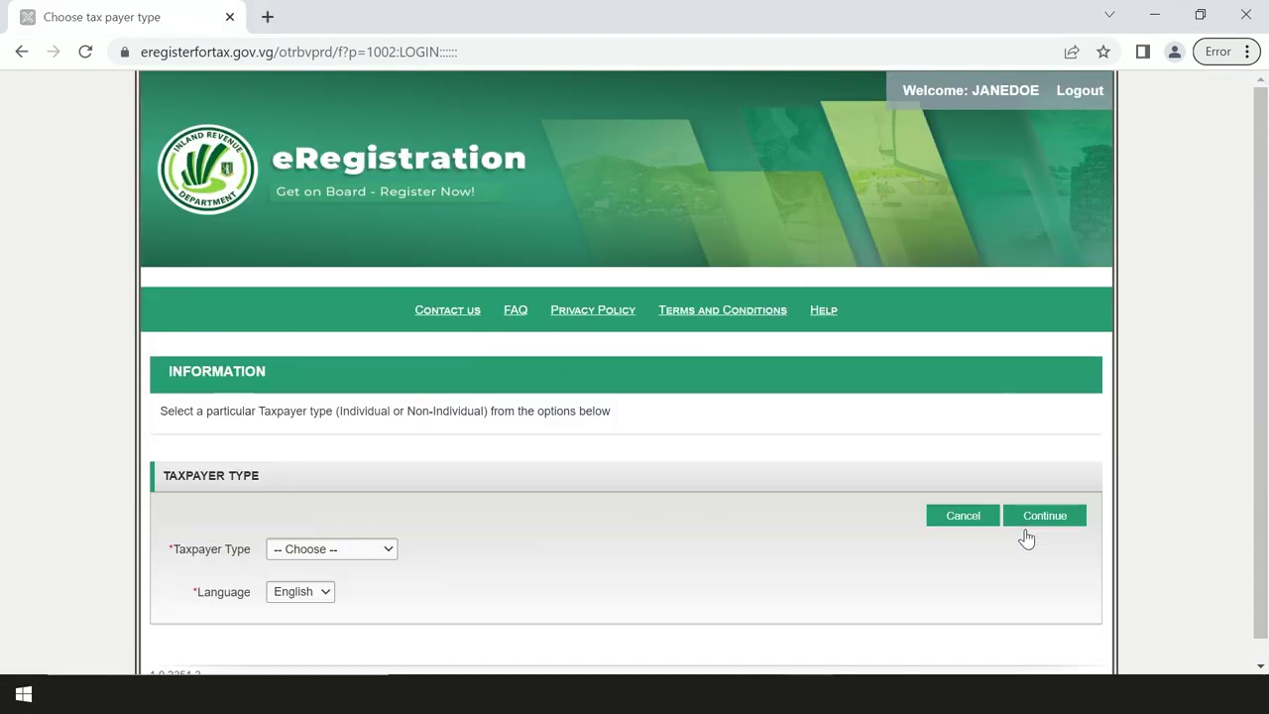
click(375, 548)
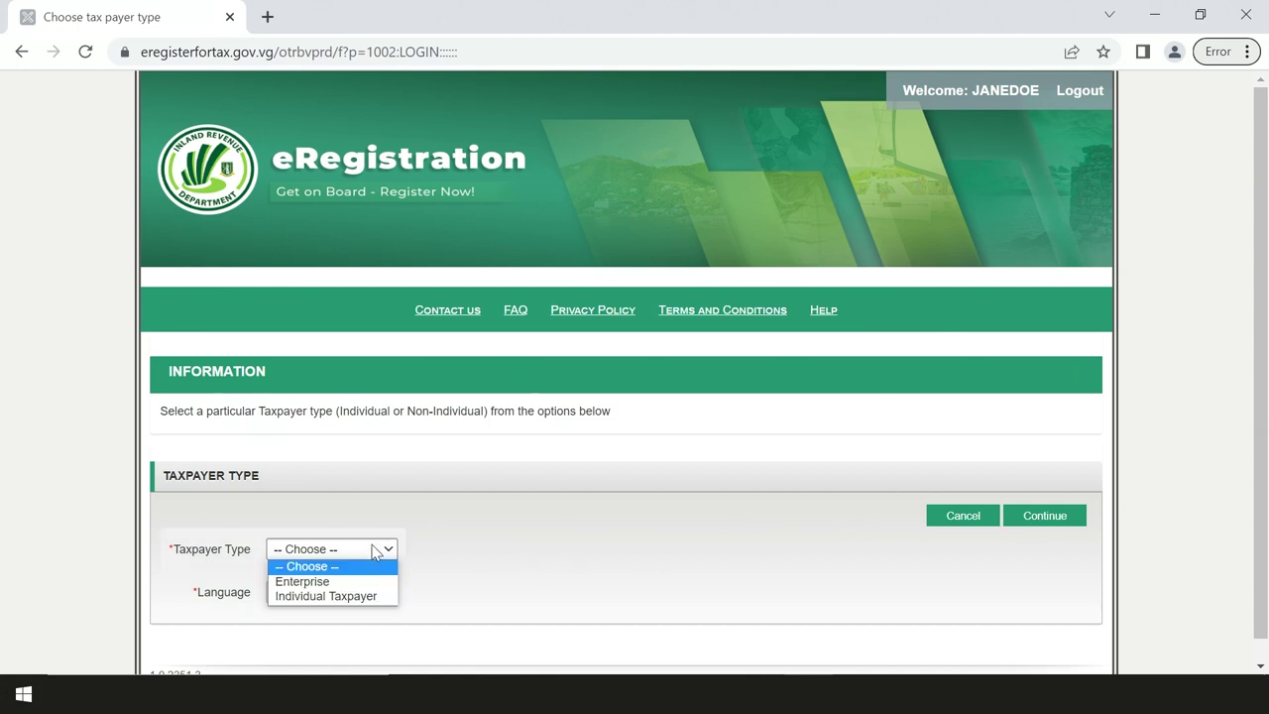
click(363, 596)
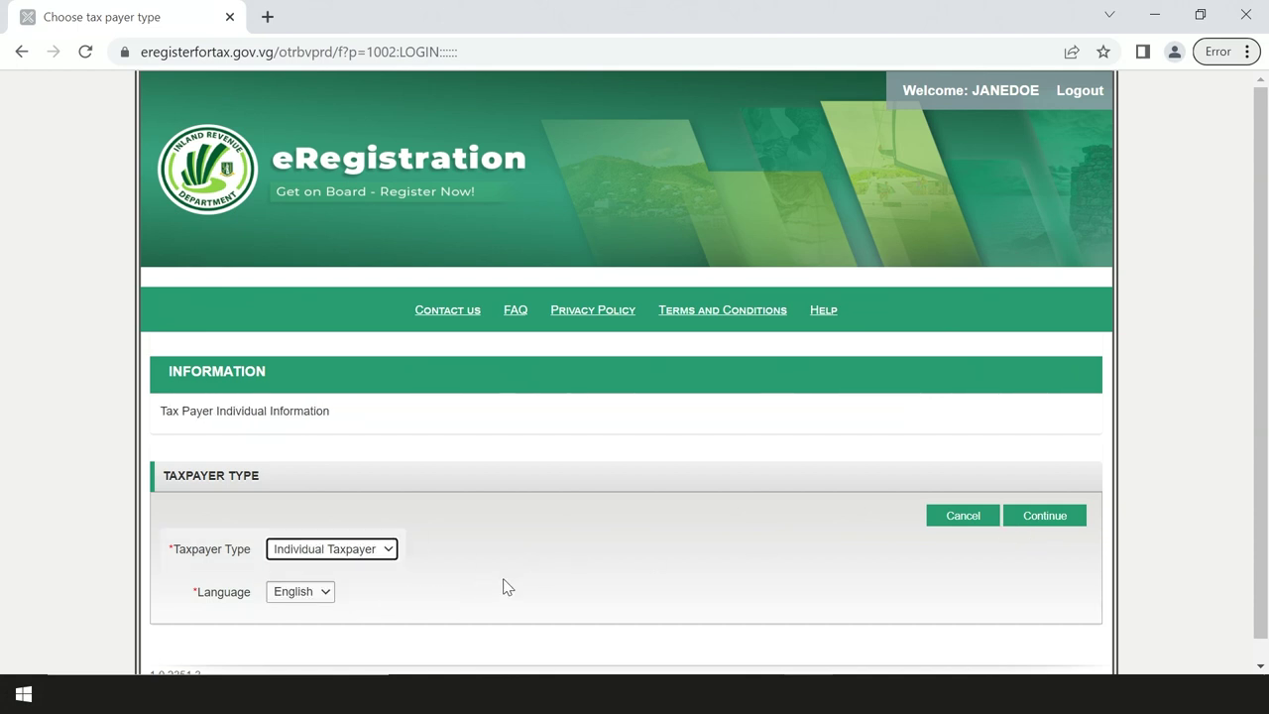
click(1038, 519)
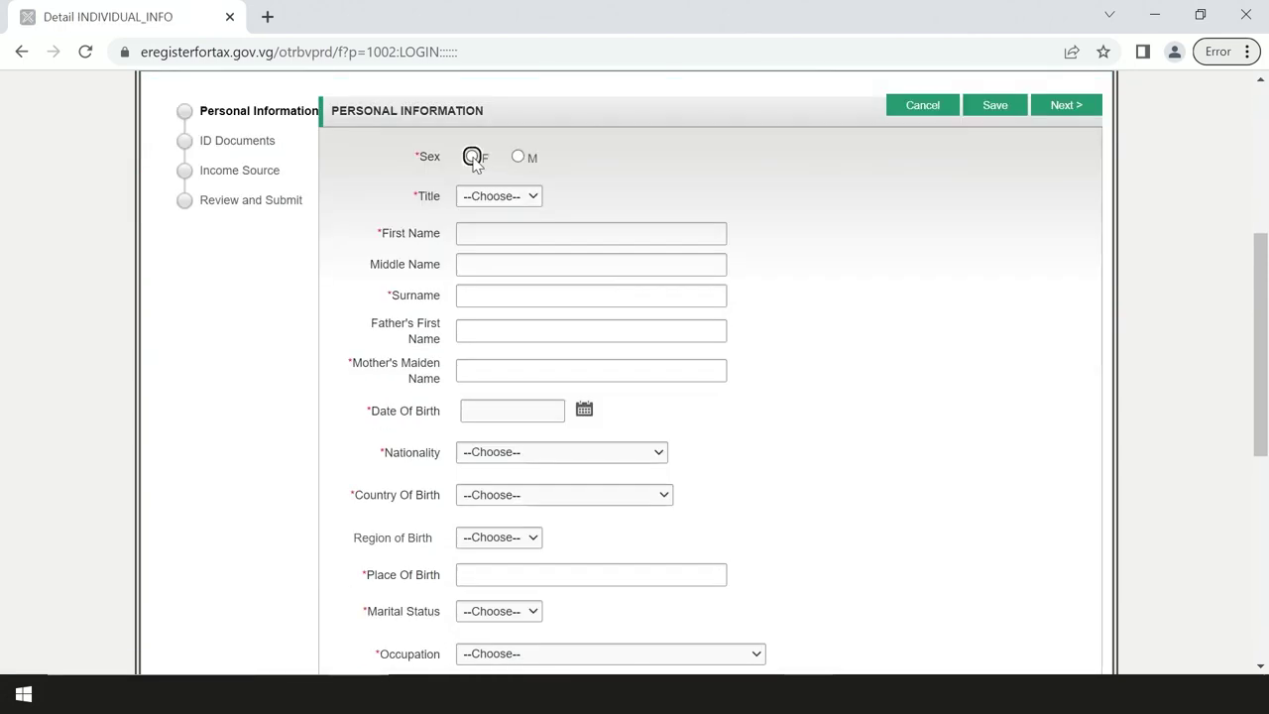
click(472, 157)
click(499, 232)
Step: Enter the applicant's first, middle and last names and the mother's maiden name
text(Jane)
click(499, 262)
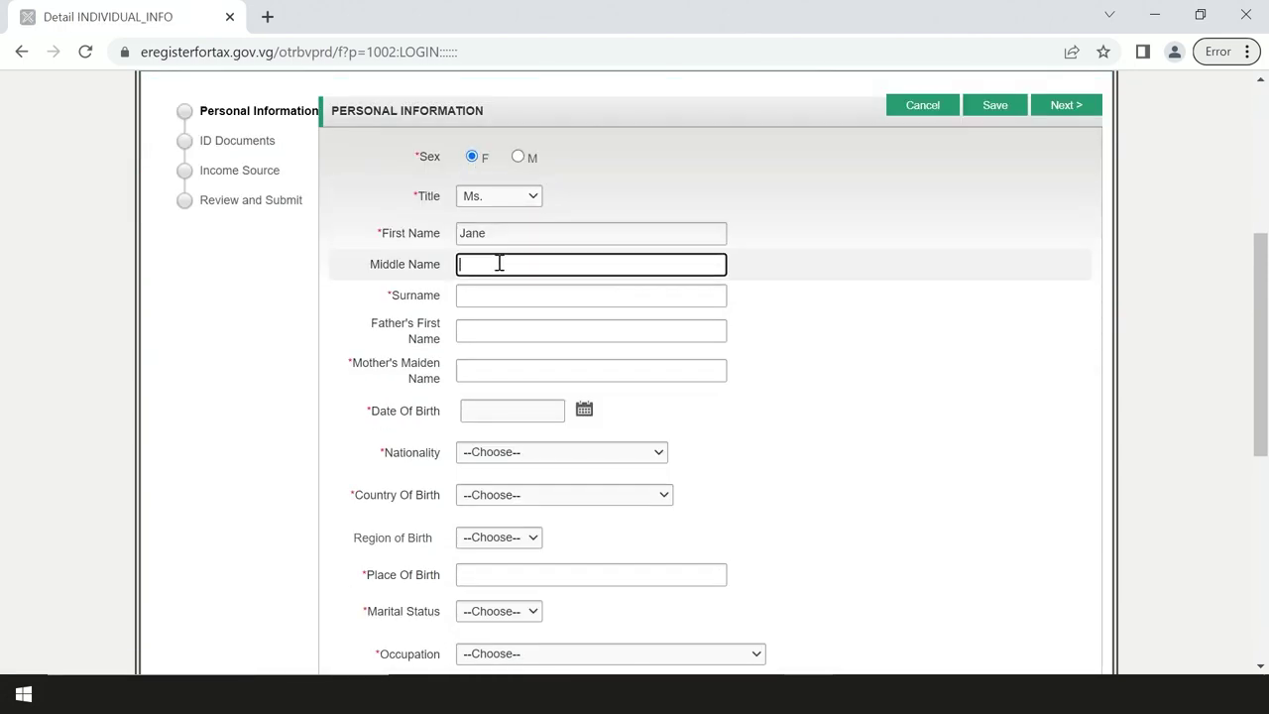
text(Emily)
click(499, 294)
text(Doe)
click(496, 327)
text(Jack)
click(496, 370)
text(SmithRoad Town)
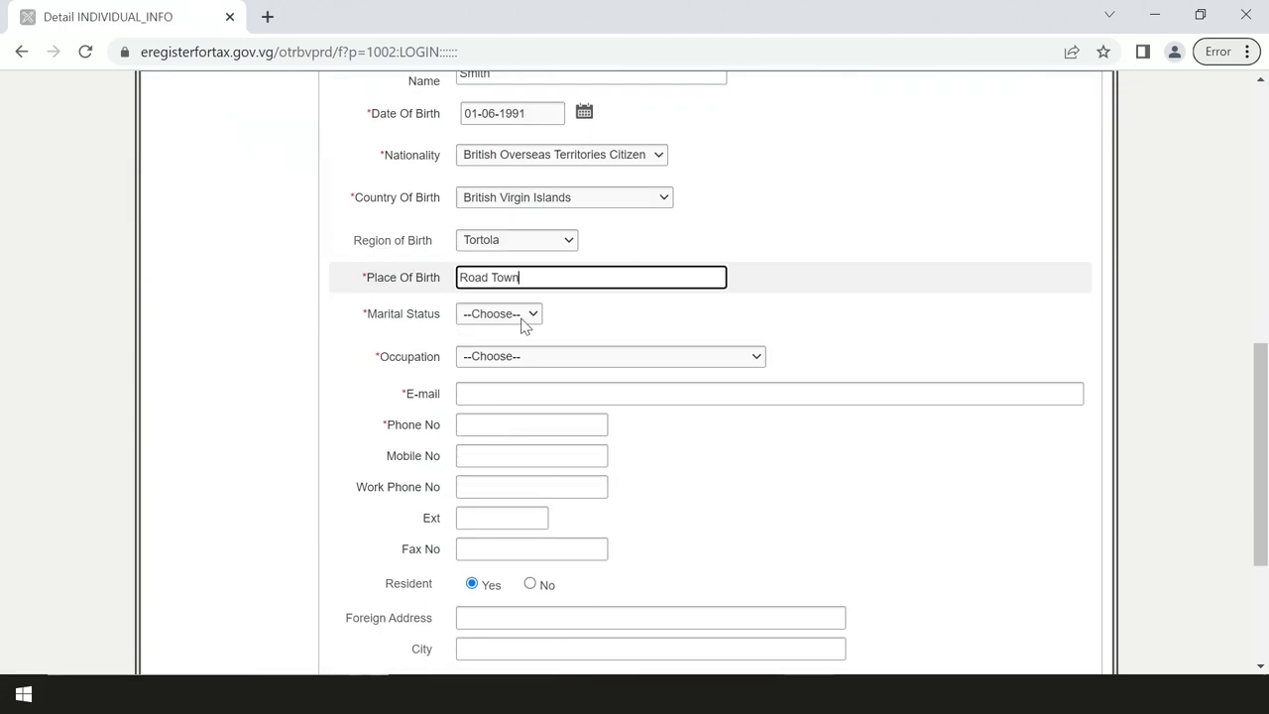
Step: Set marital status Single and occupation Accountant, and enter the e-mail, phone numbers and extension
click(546, 355)
click(504, 400)
click(530, 393)
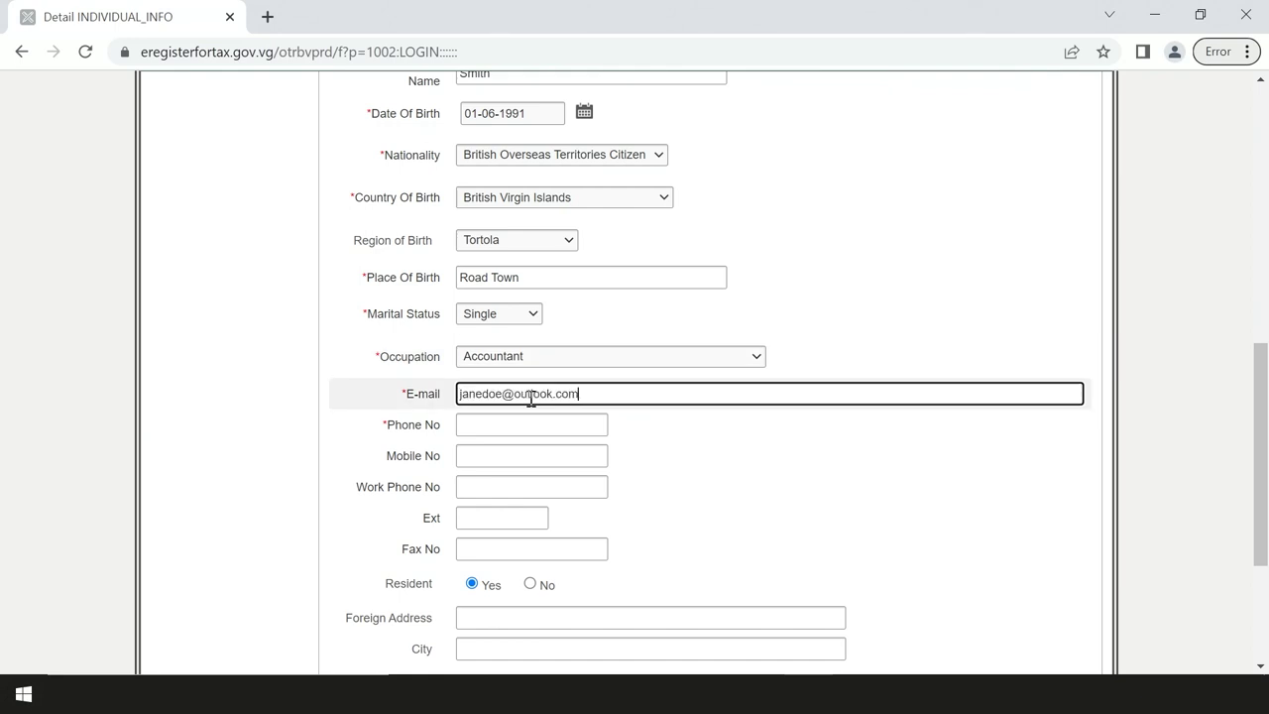
click(531, 417)
click(515, 485)
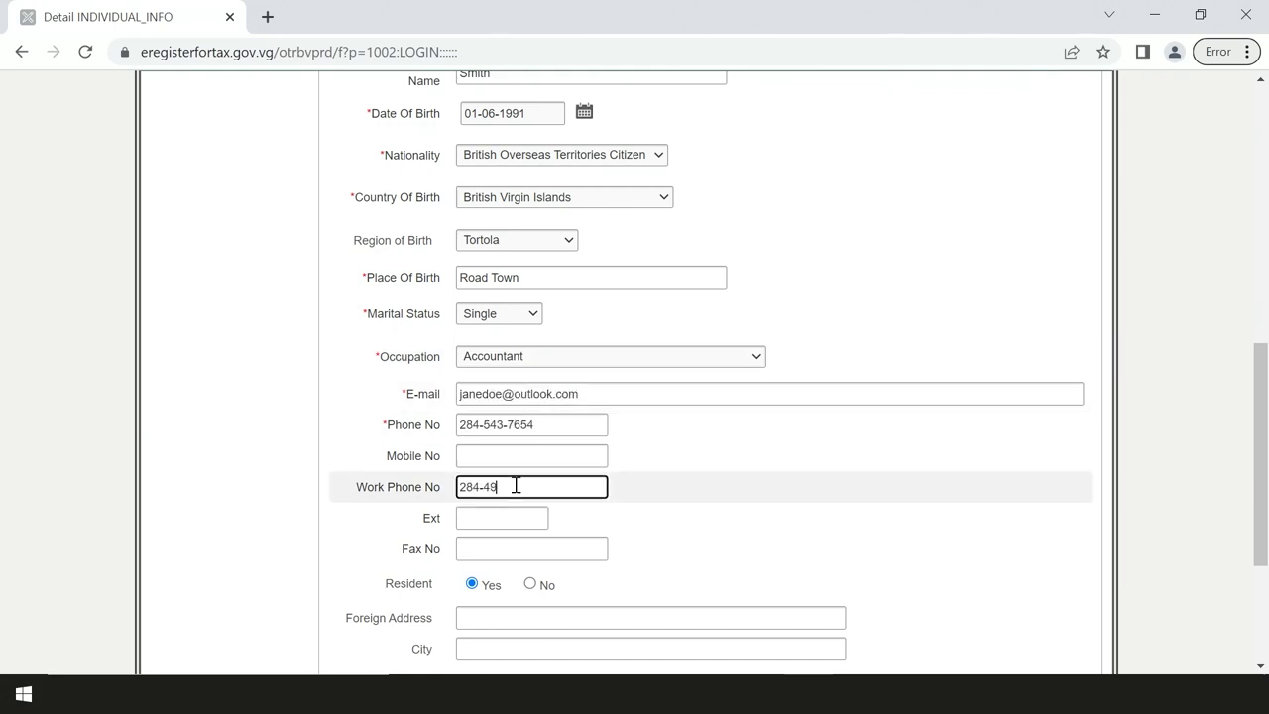
click(501, 518)
text(1234)
Step: Add and save the Belle Vue, Tortola home address (VG1110)
scroll(793, 525, down, 3)
click(1071, 537)
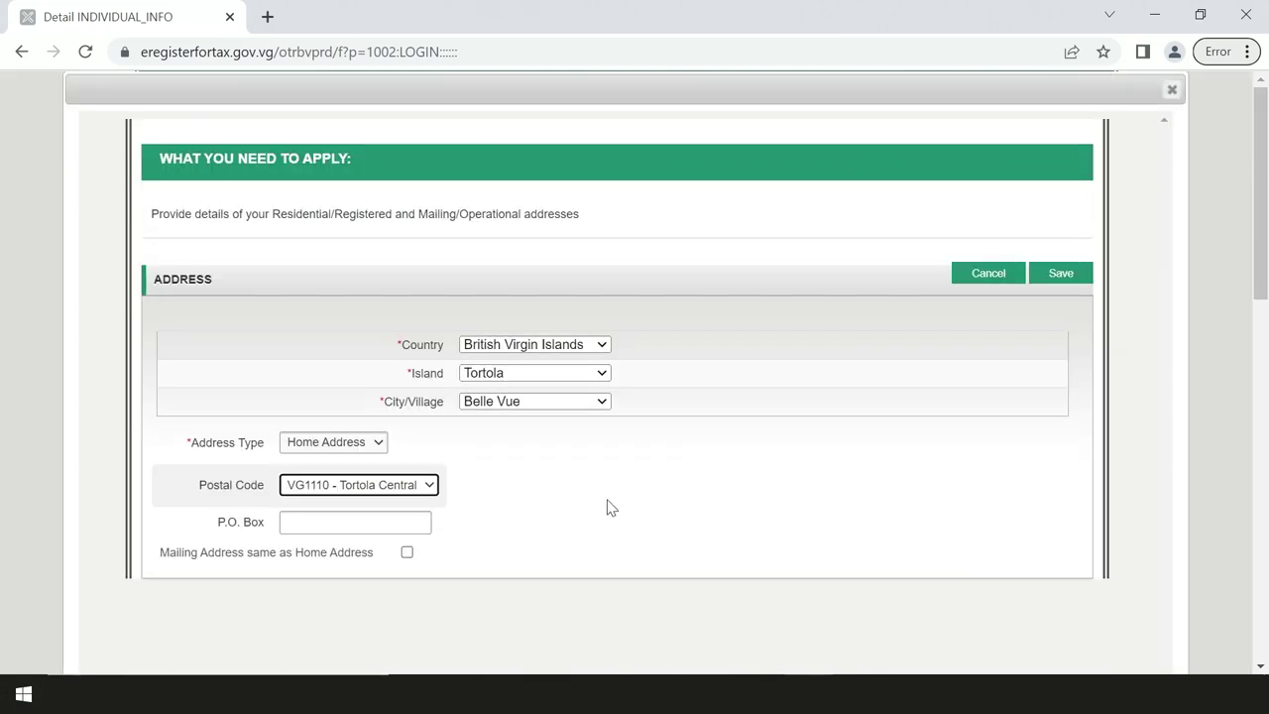
click(1057, 273)
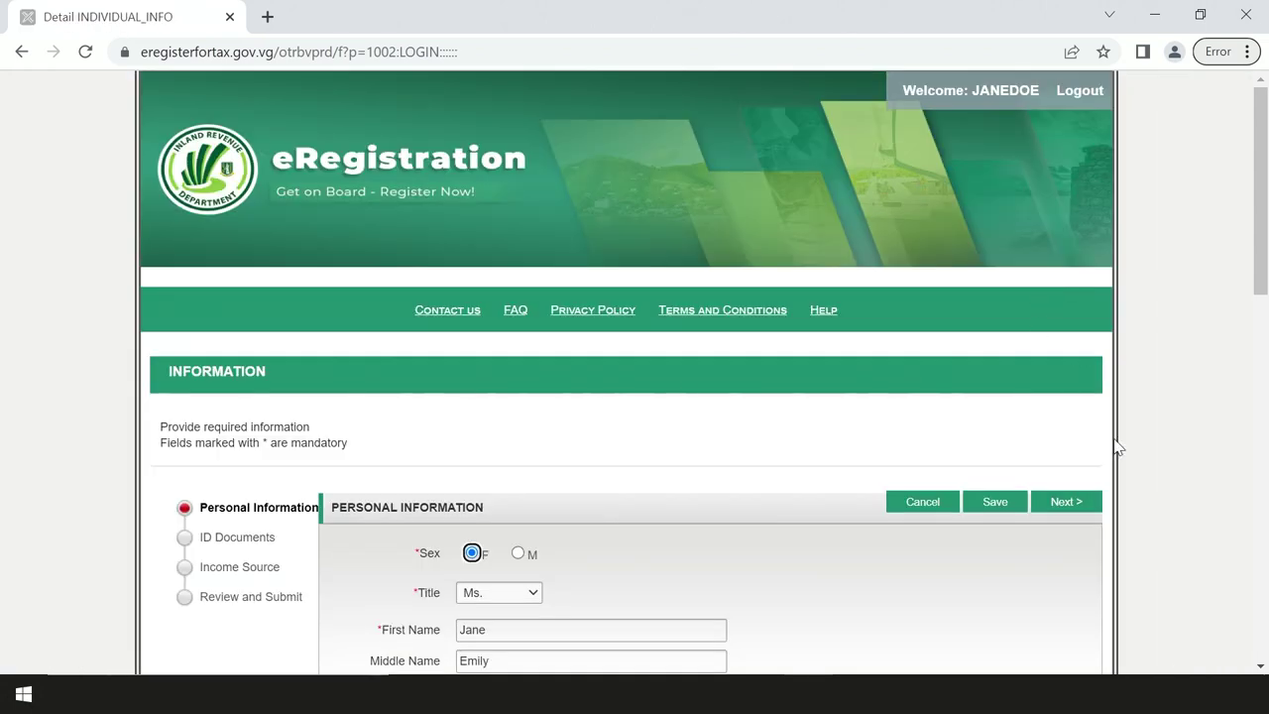
scroll(968, 430, down, 7)
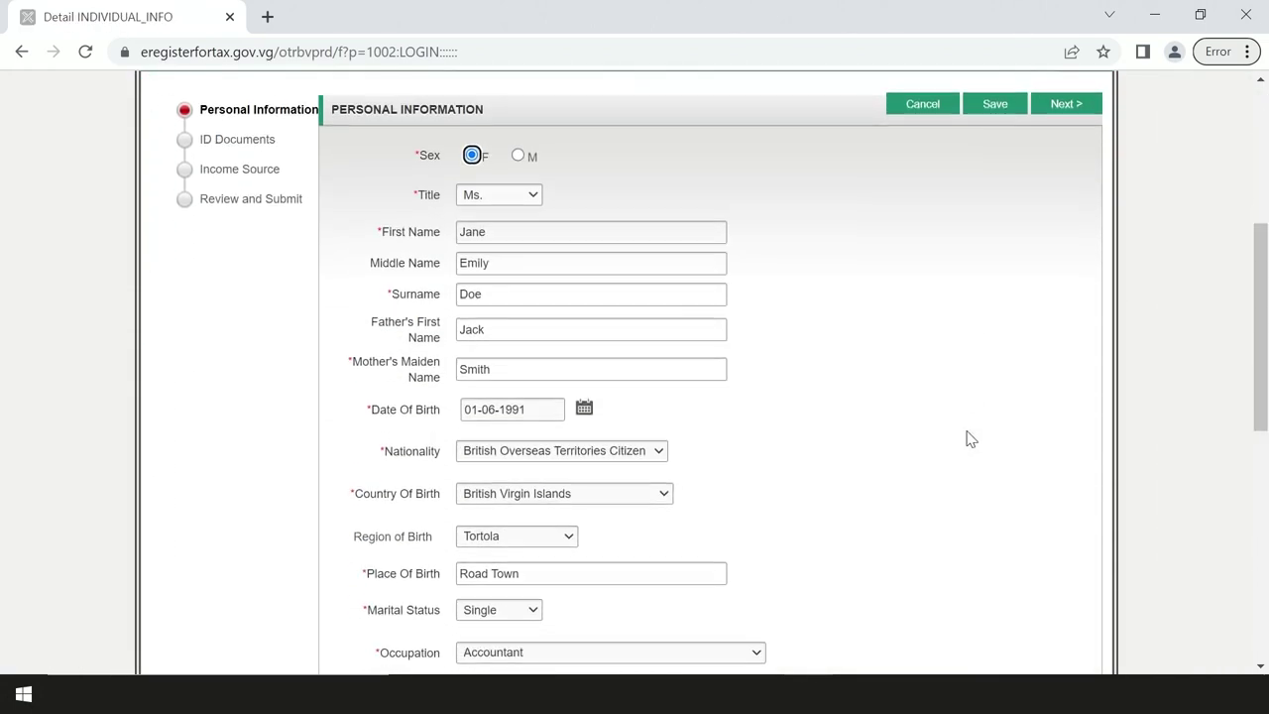
scroll(969, 439, down, 4)
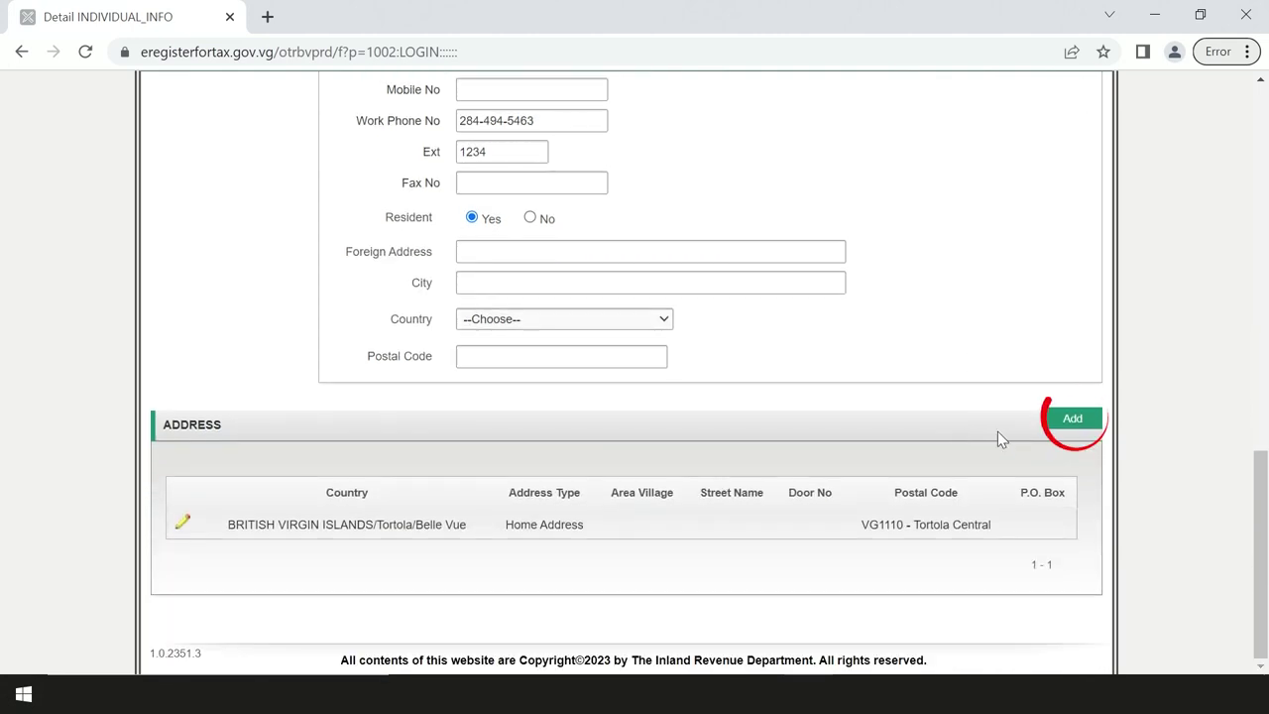
Step: Start a new address located in British Virgin Islands, Tortola, Road Town
click(1072, 421)
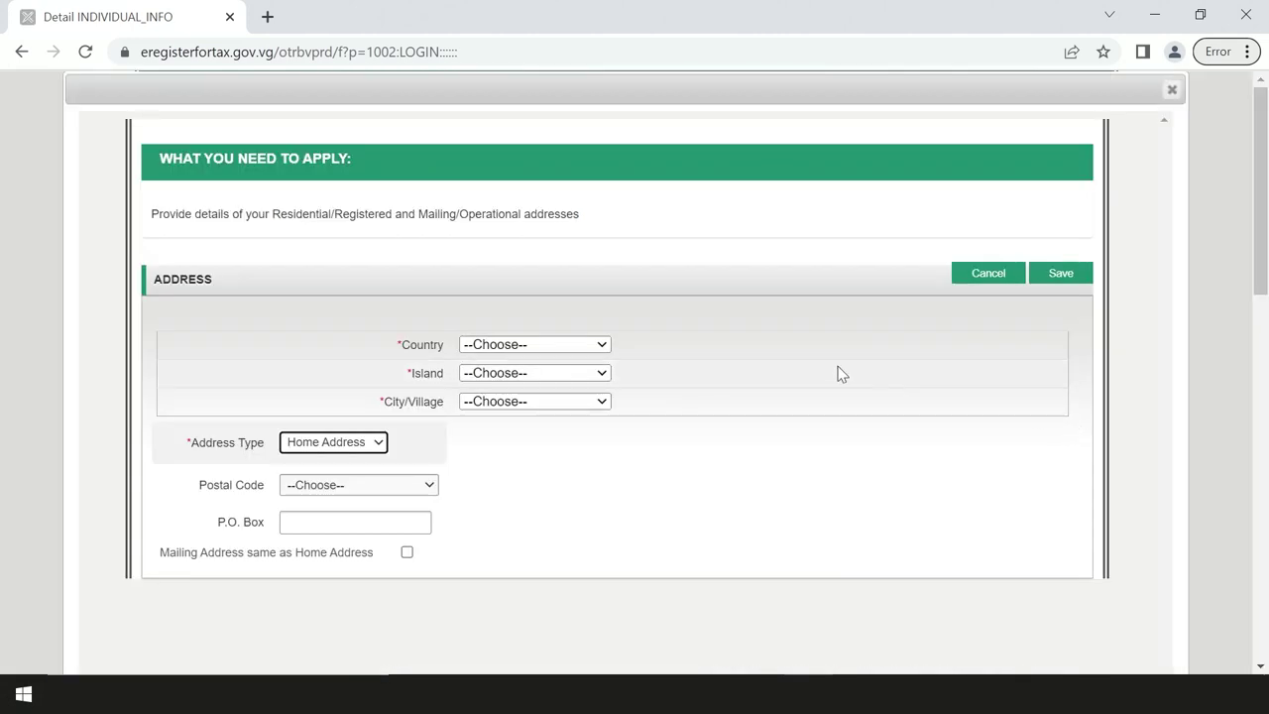
click(599, 346)
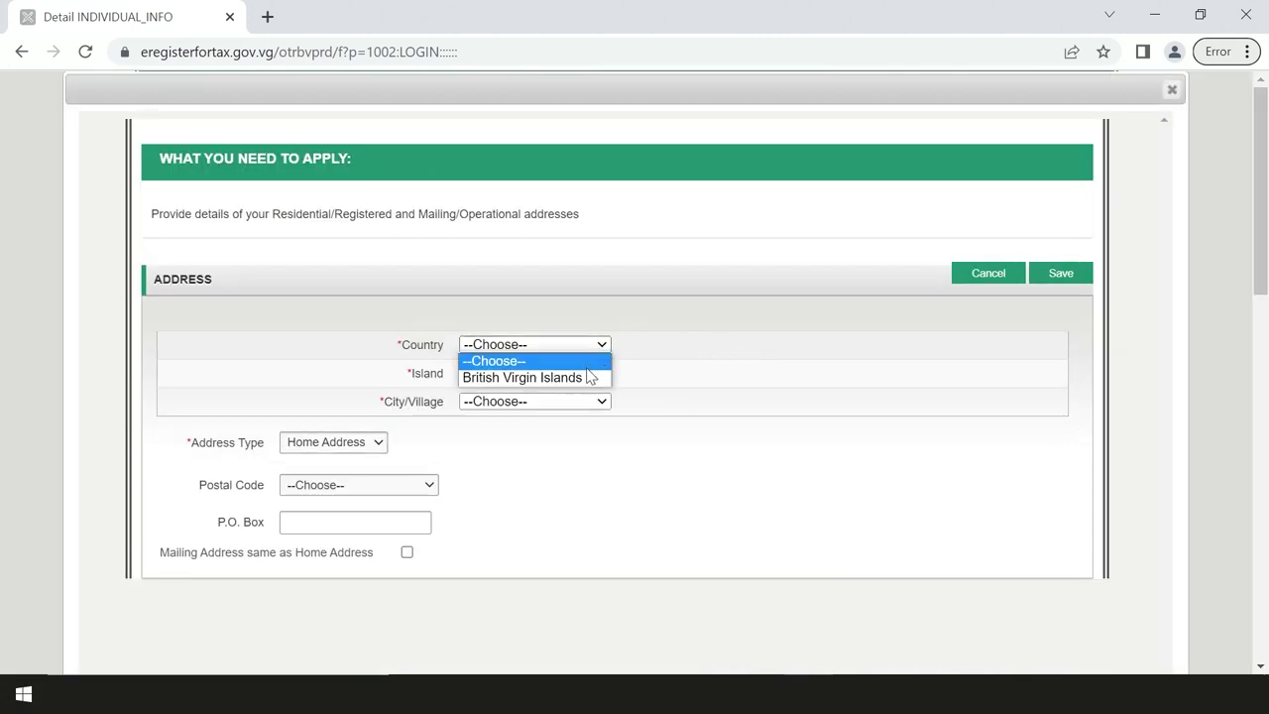
click(584, 377)
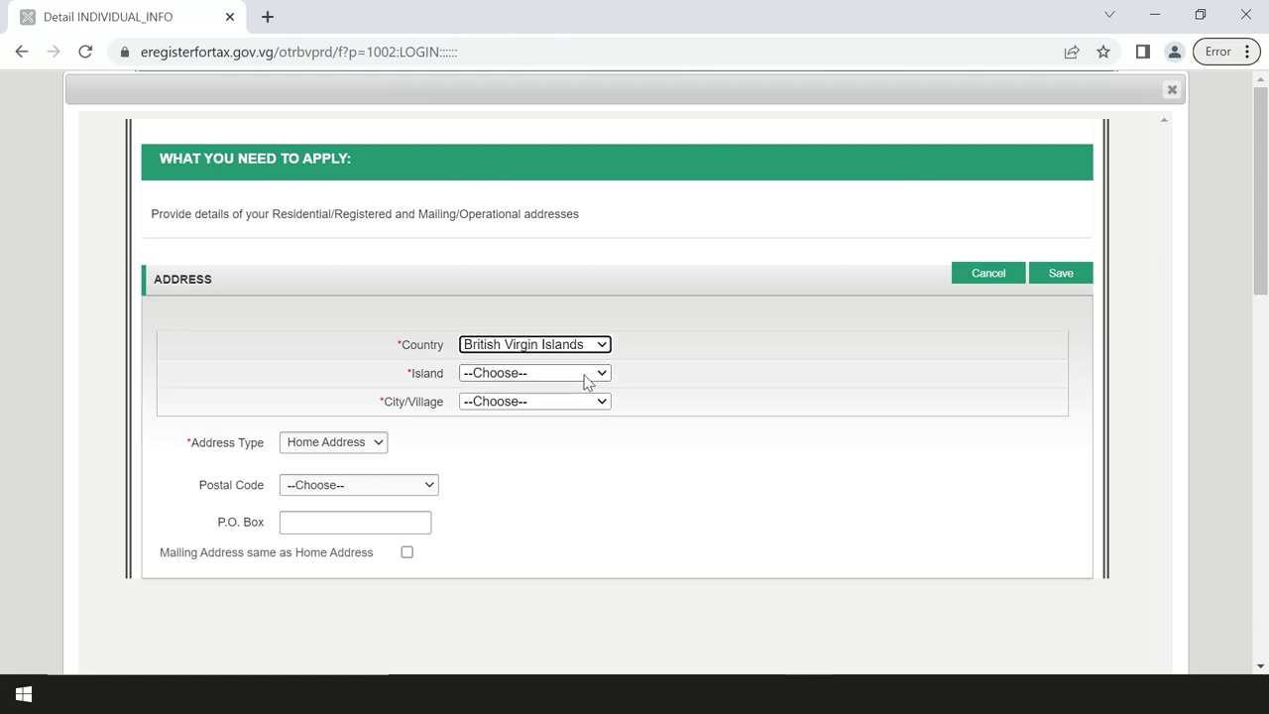
click(587, 375)
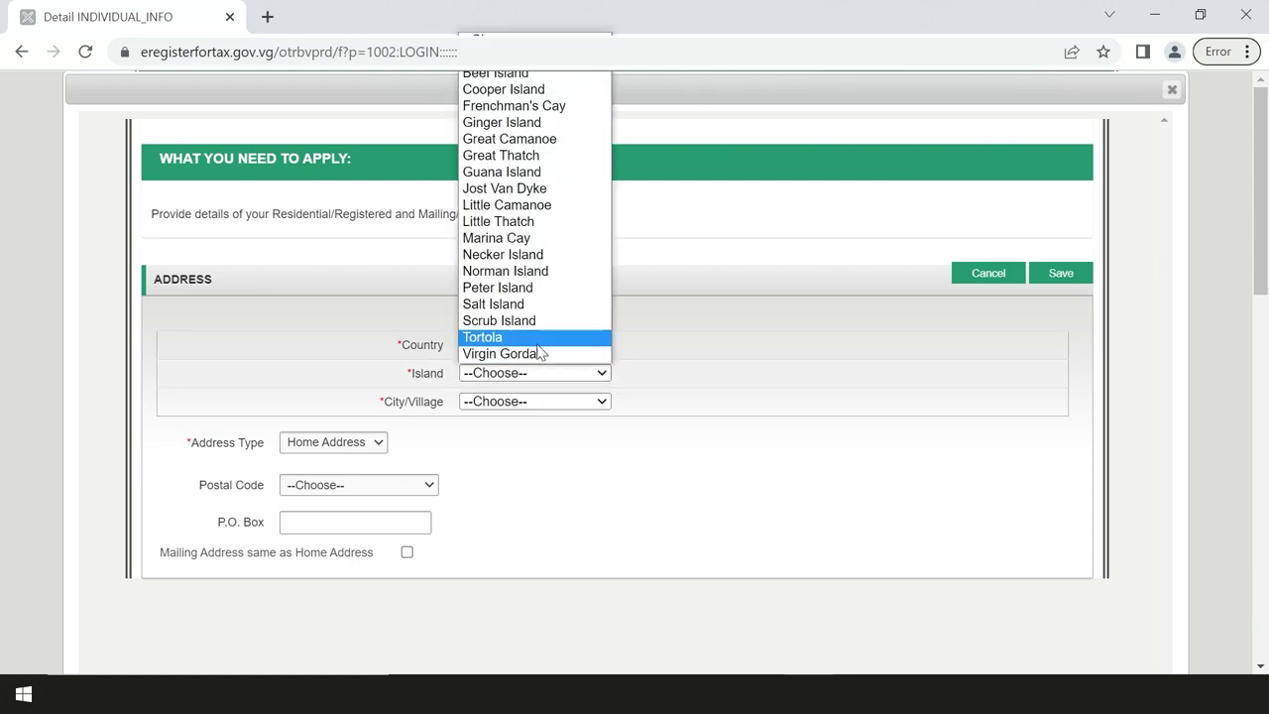
click(541, 337)
click(548, 400)
scroll(560, 380, down, 10)
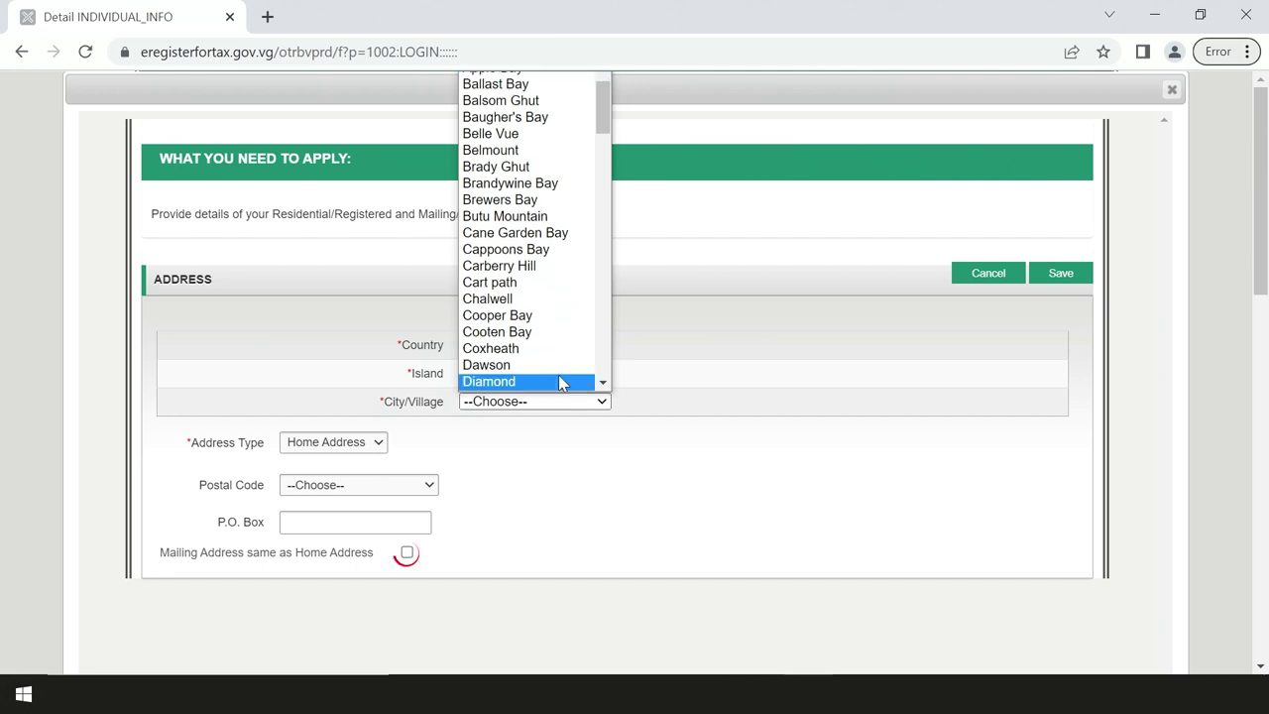
scroll(560, 381, down, 4)
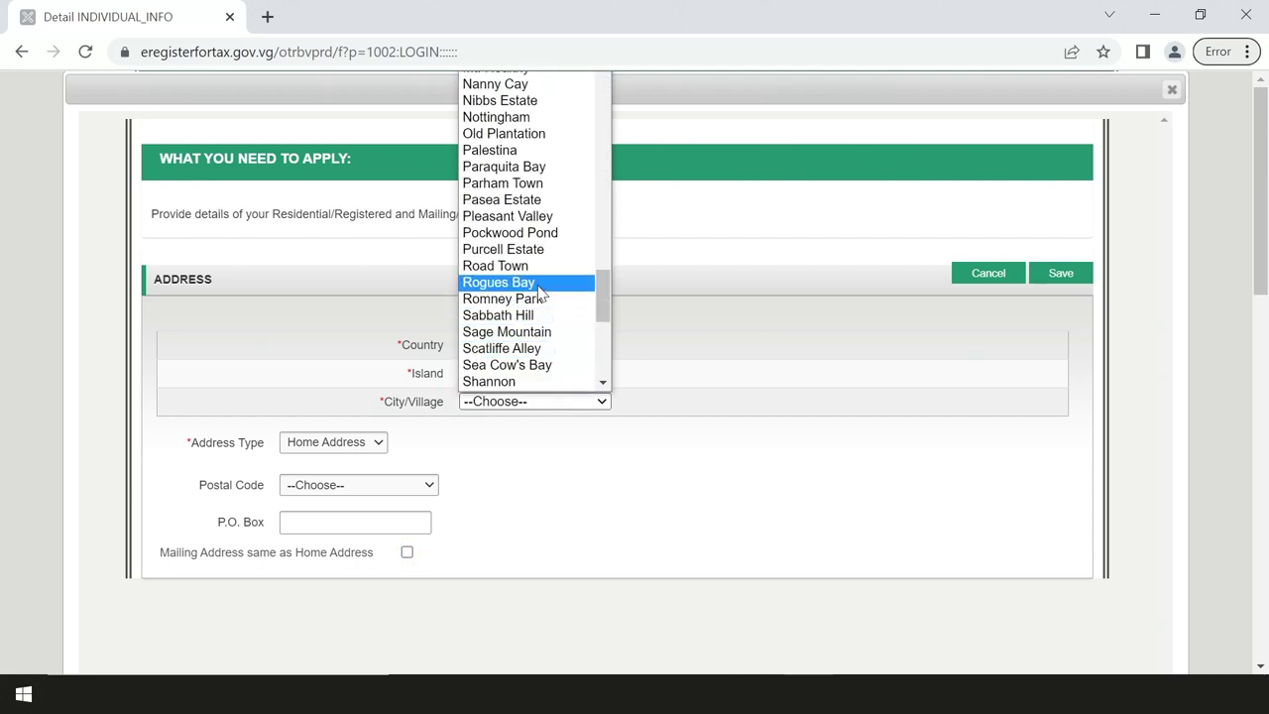
click(515, 266)
Step: Make it a Mailing address with postal code VG1110 - Tortola Central and a P.O. Box, save, and continue
click(377, 442)
click(345, 474)
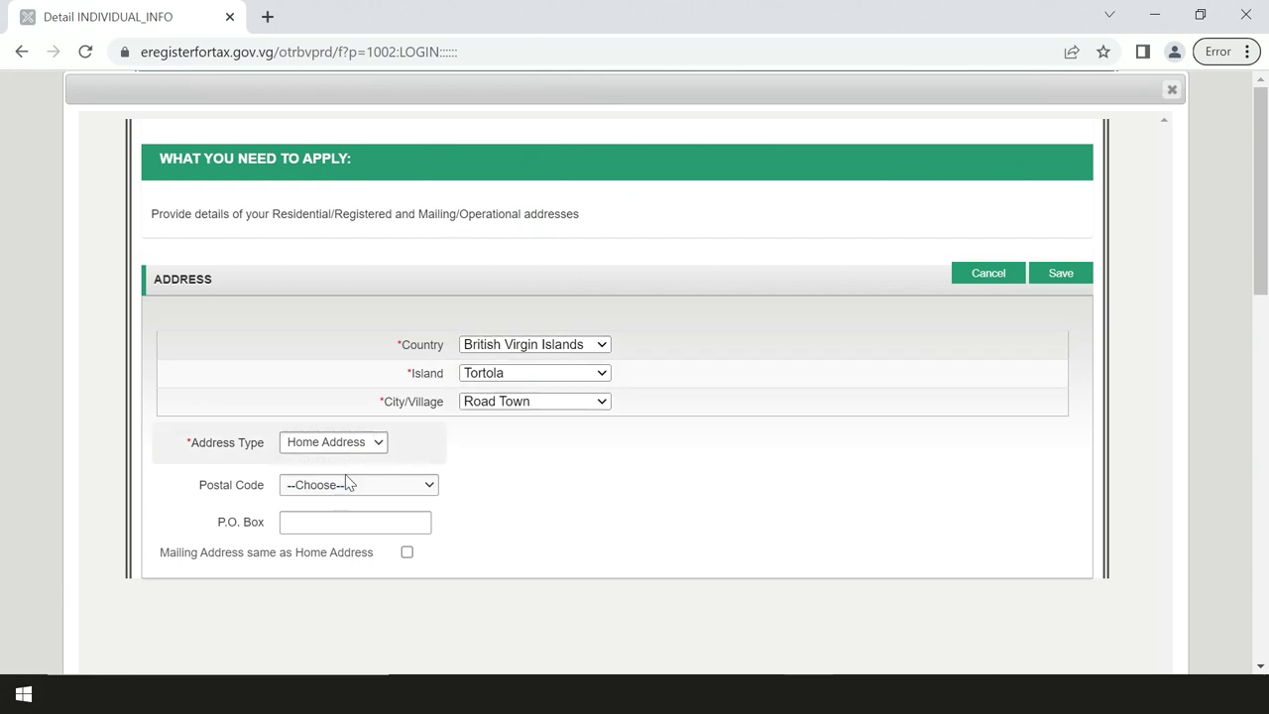
click(359, 485)
click(357, 515)
click(372, 521)
text(544)
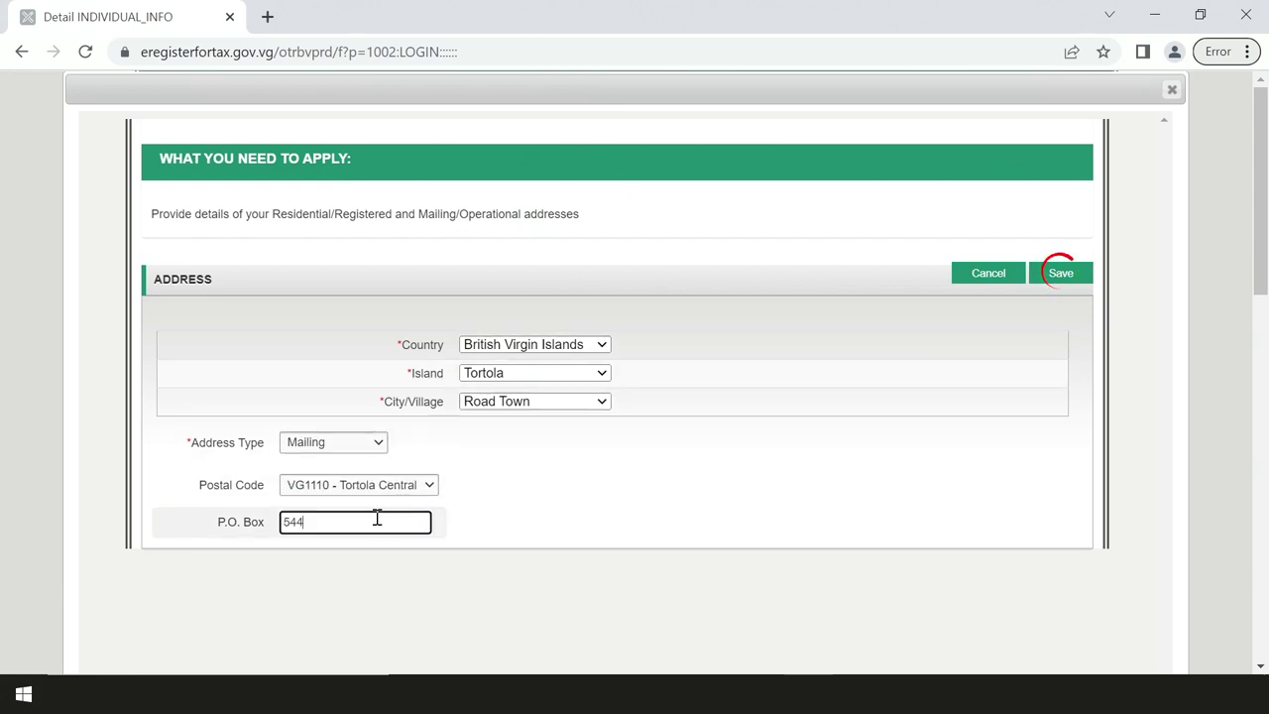
click(1053, 272)
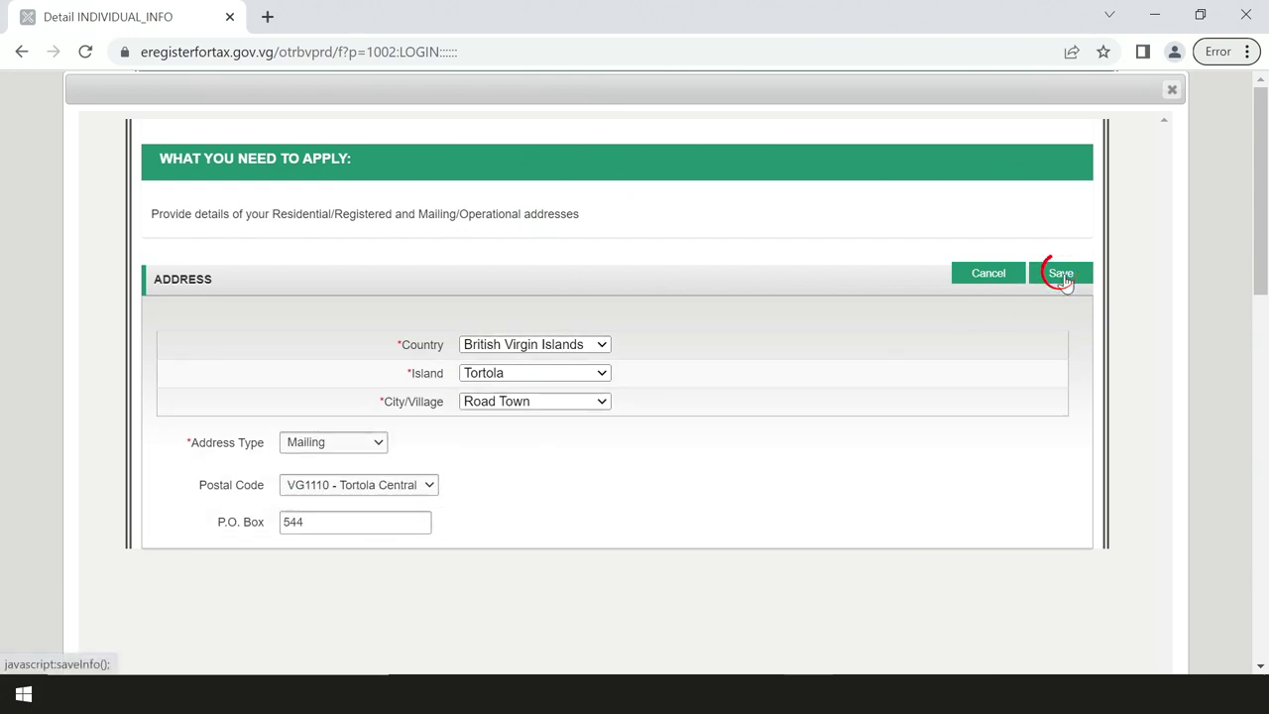
click(1061, 503)
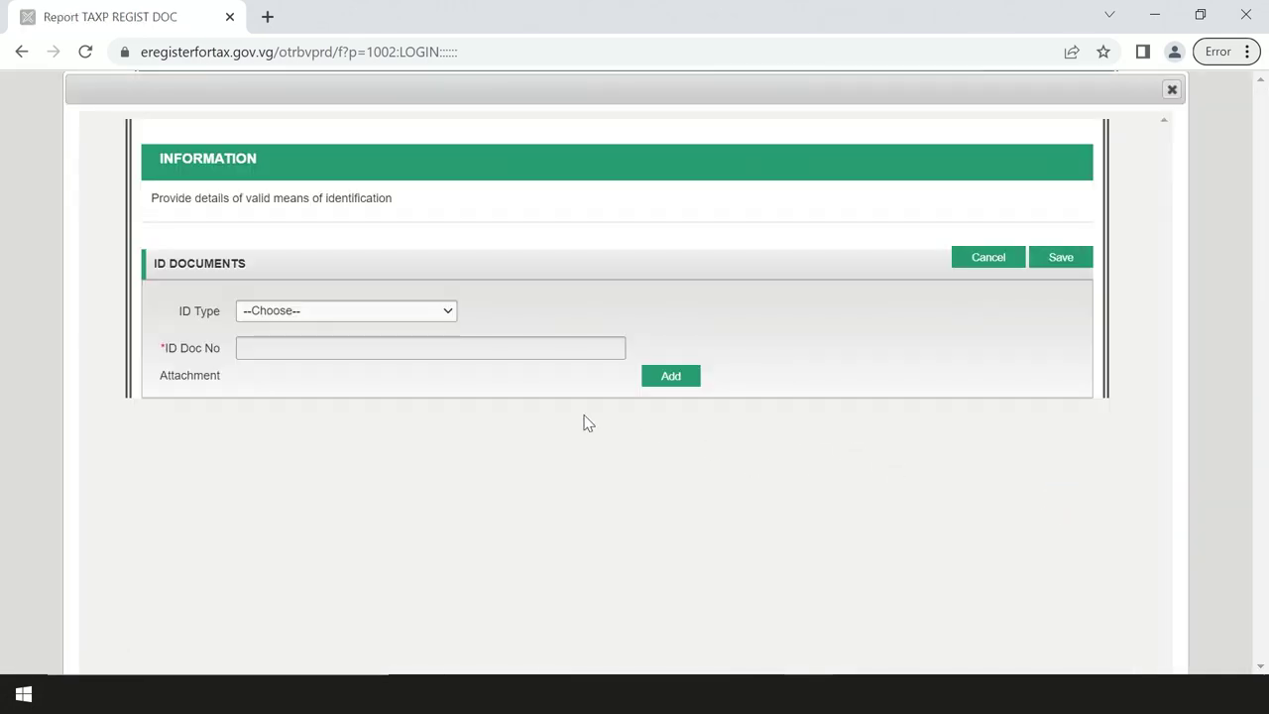
Step: Enter a Social Security Number ID issued in Tortola, British Virgin Islands by the Virgin Islands Social Security Board
click(436, 311)
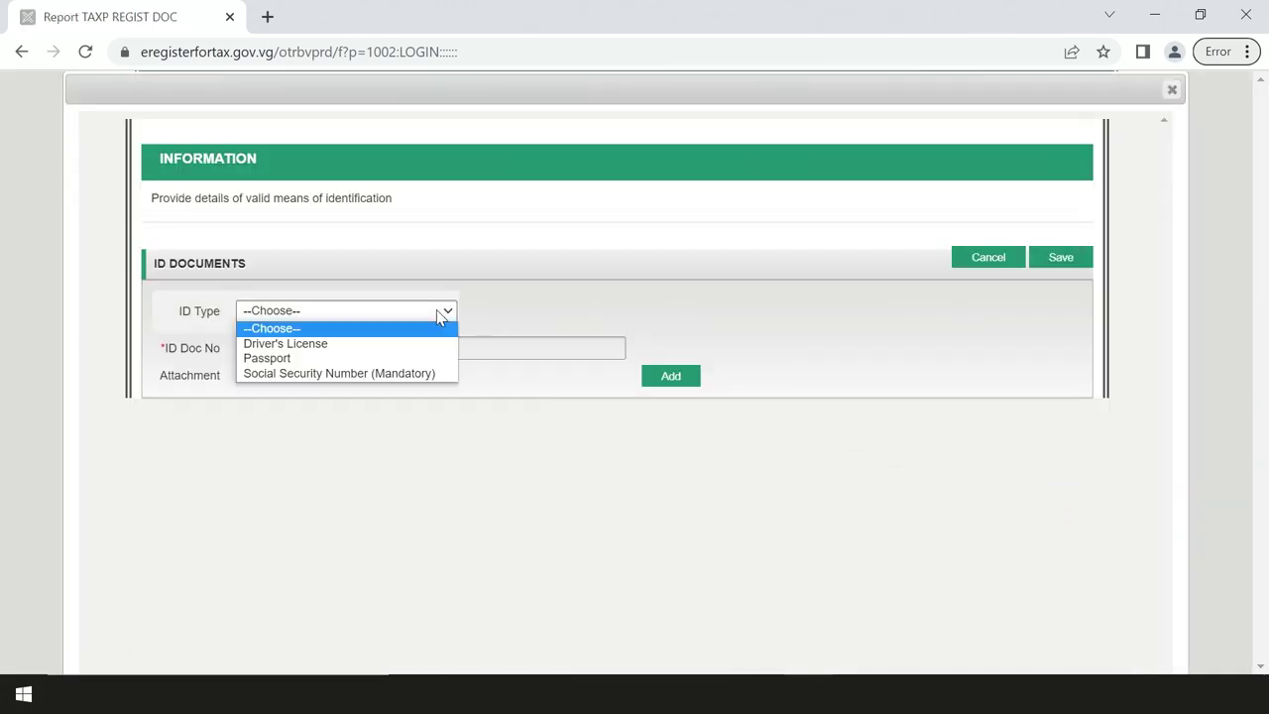
click(416, 371)
click(381, 350)
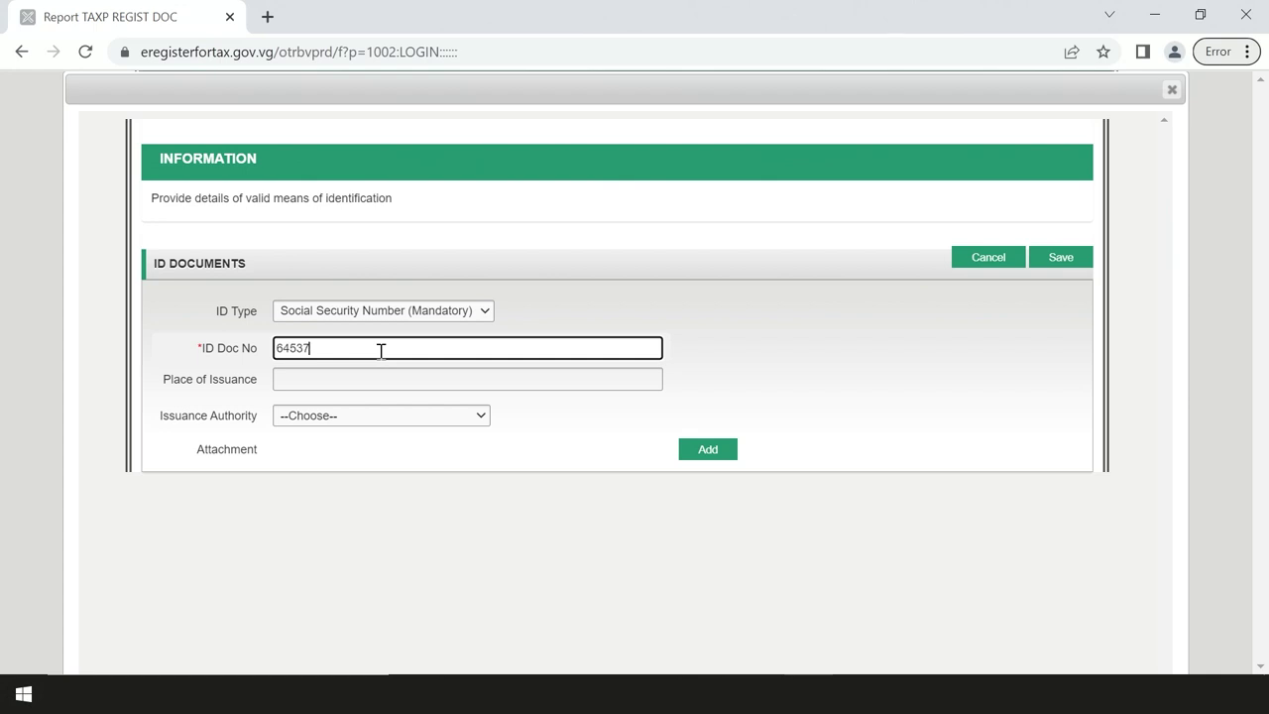
click(377, 379)
text(Tortola, B)
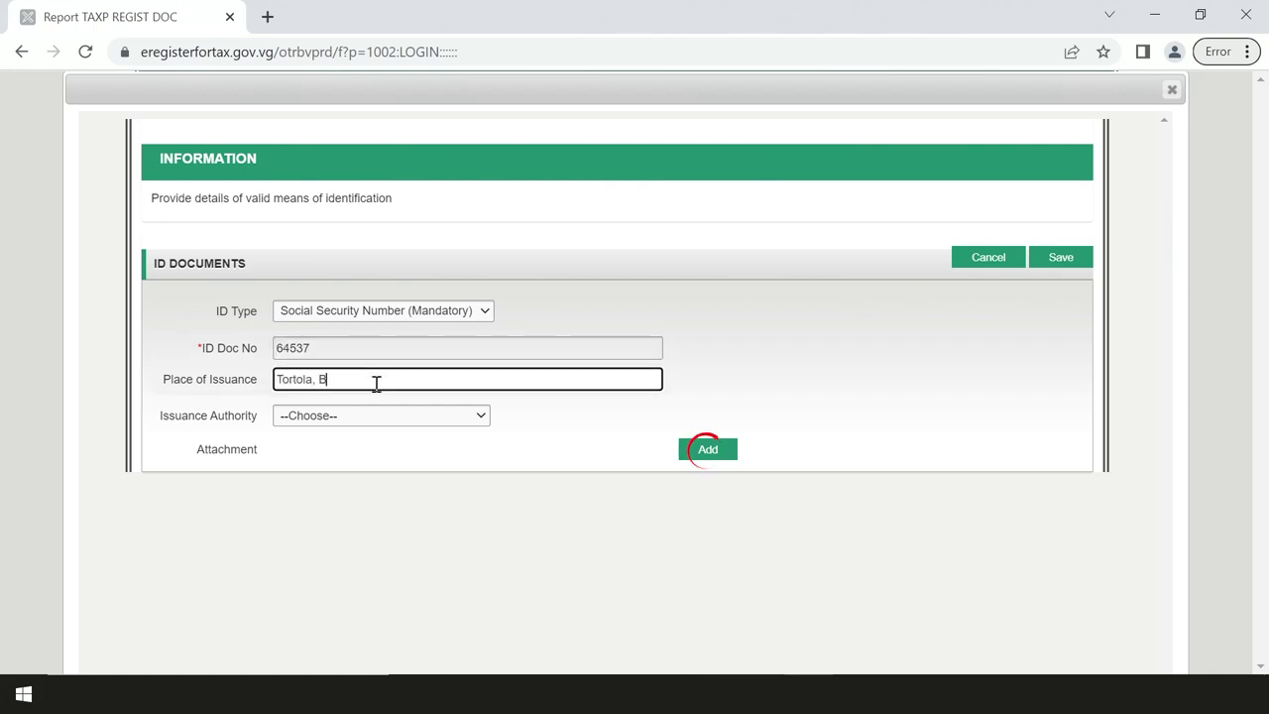
text(ritish Virgin Islands)
click(383, 417)
click(382, 461)
Step: Attach the social security card image from the Desktop, upload it, and save the ID entry
click(703, 451)
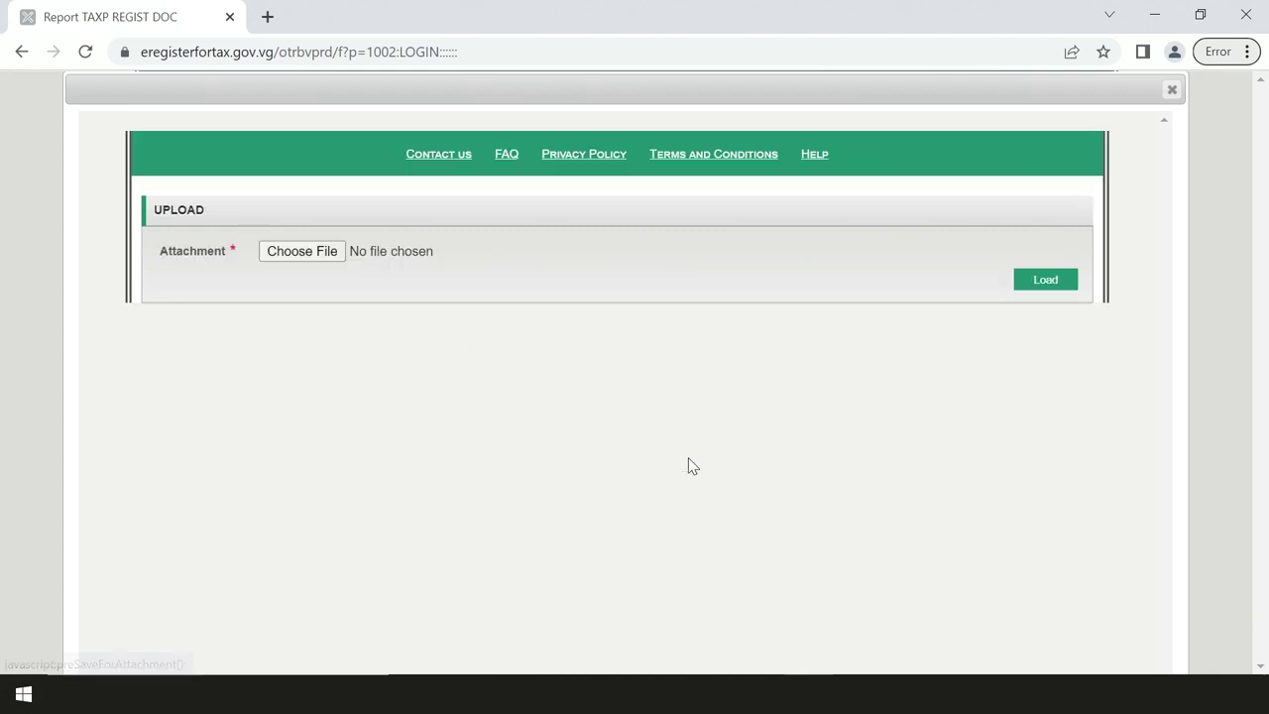
click(301, 254)
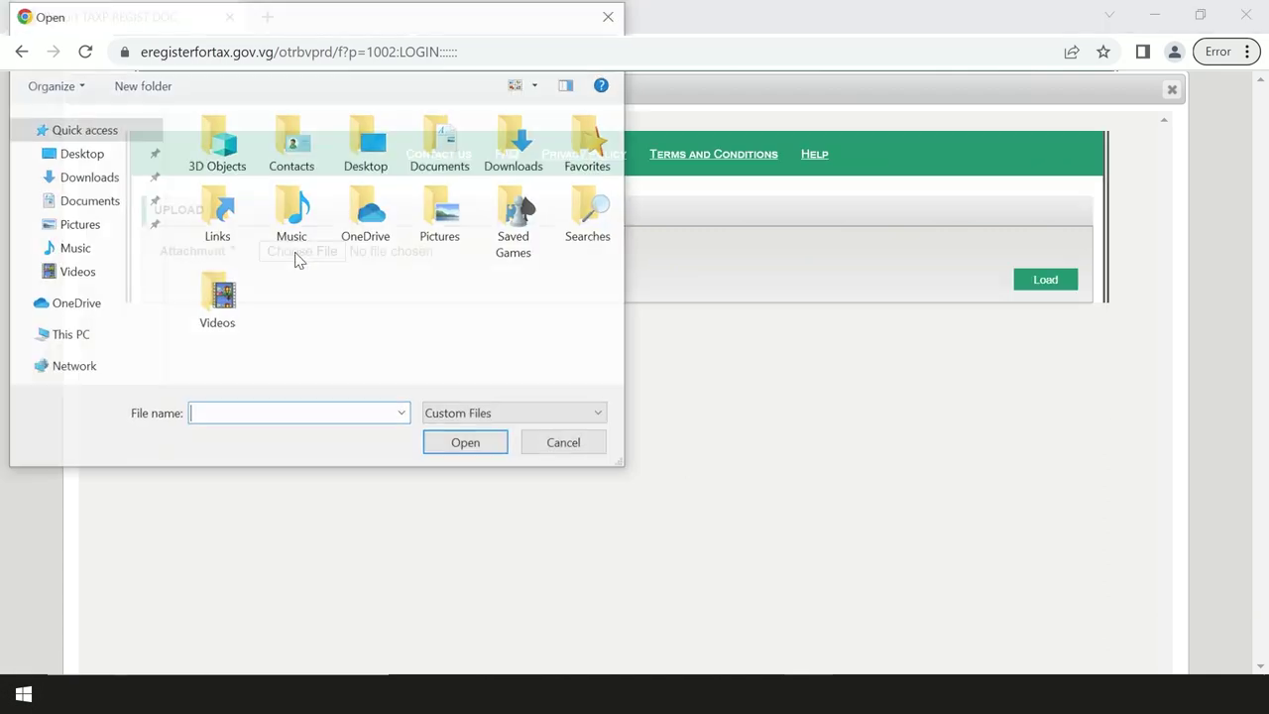
click(80, 153)
click(343, 176)
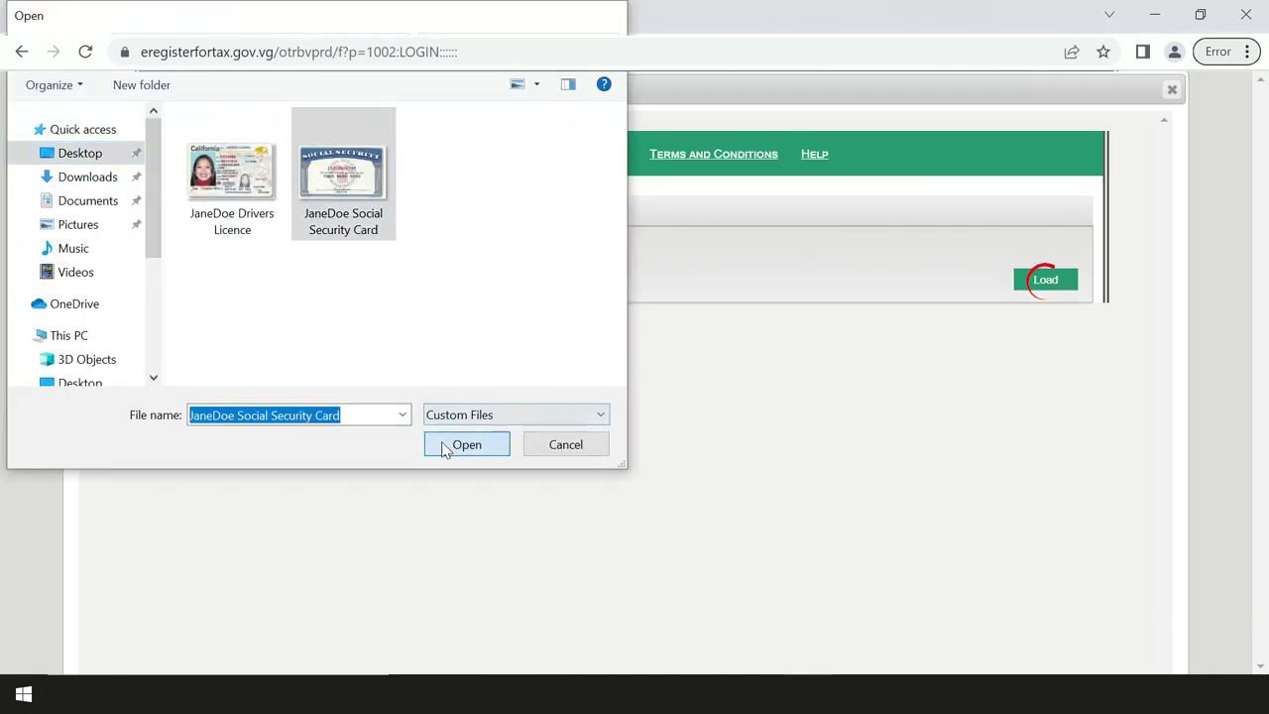
click(465, 445)
click(1044, 281)
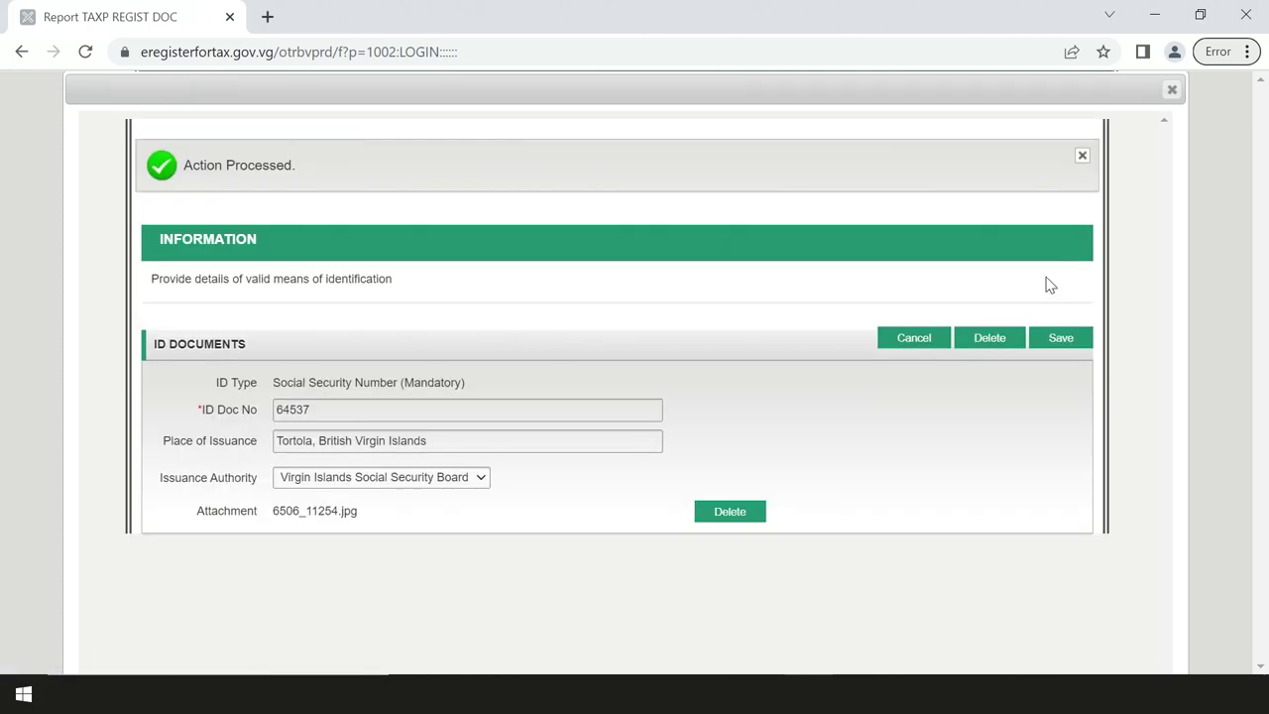
click(1061, 340)
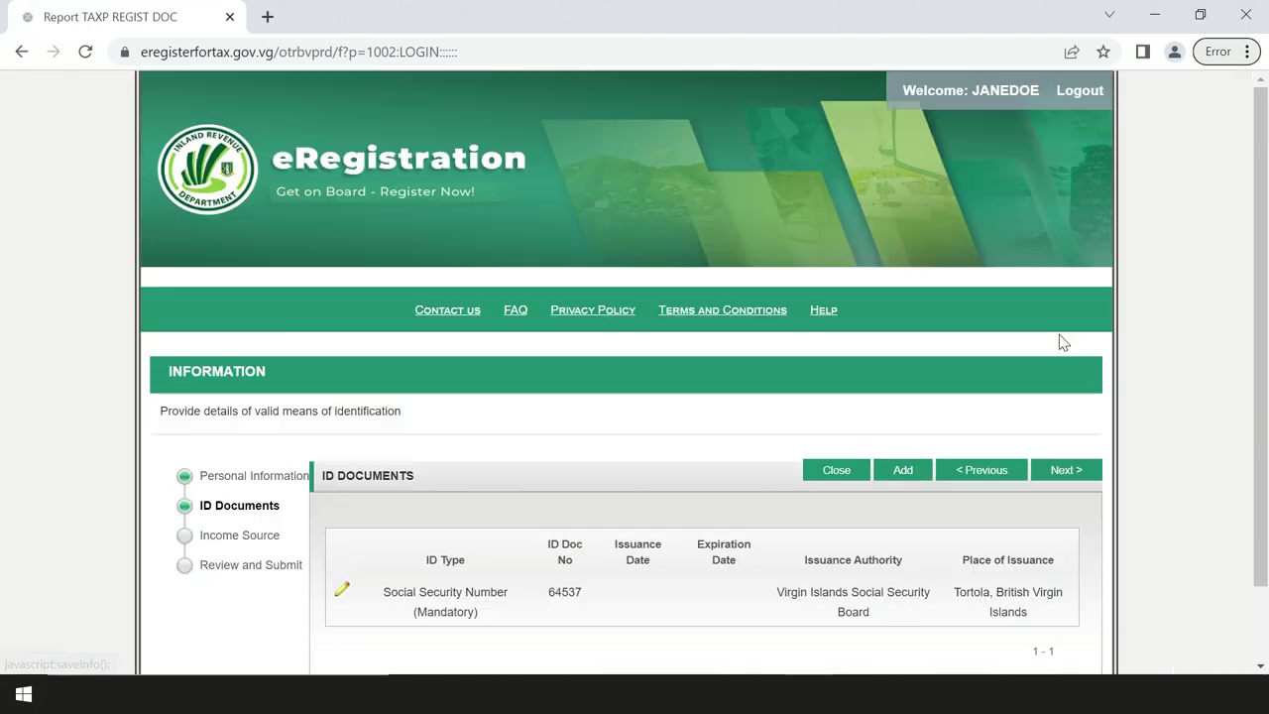
Step: Add the driver's license issued in Tortola by the Department of Motor Vehicles with its scan attached, then continue
click(901, 470)
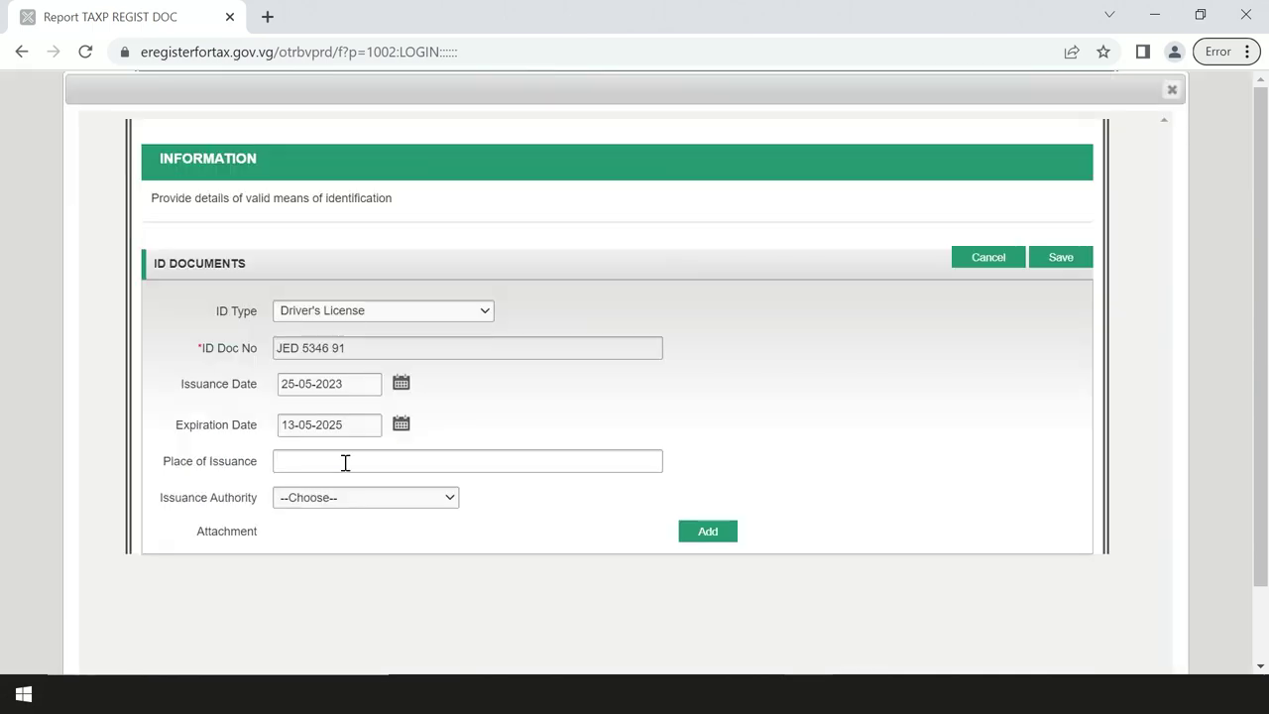
click(345, 462)
text(Tortola, British Virgin Islands)
click(365, 496)
click(382, 529)
click(707, 531)
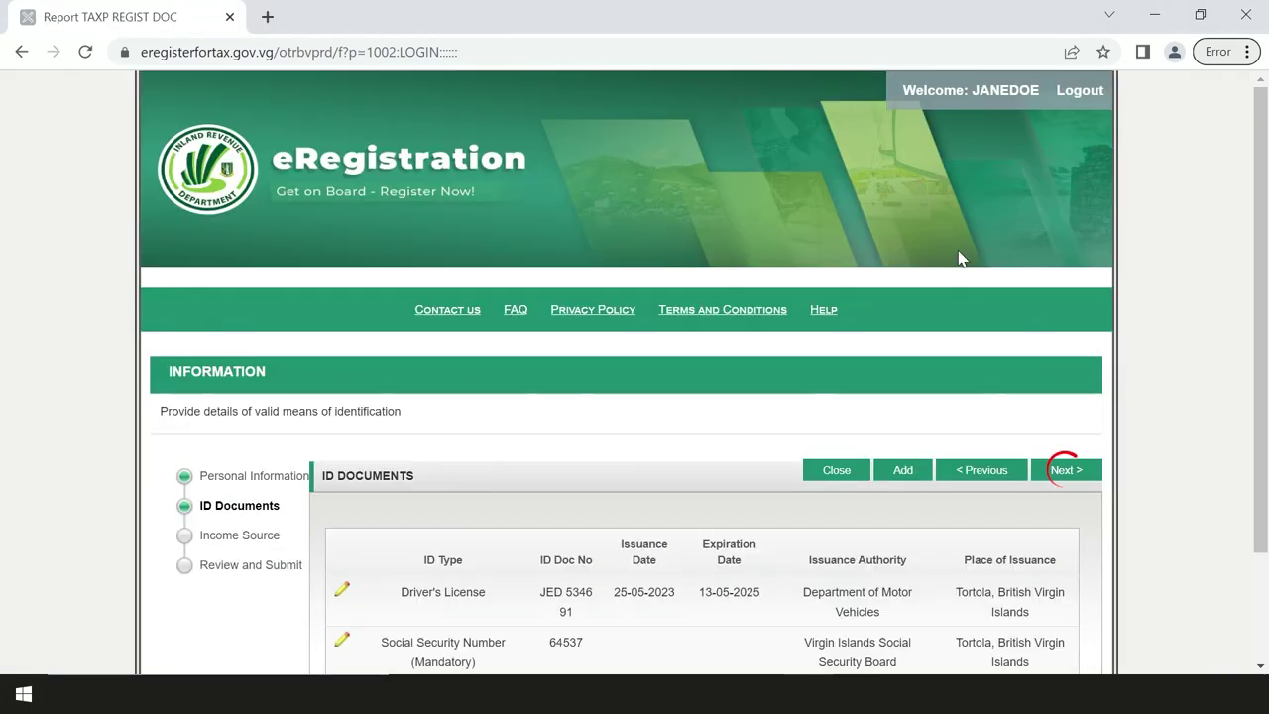
click(1068, 472)
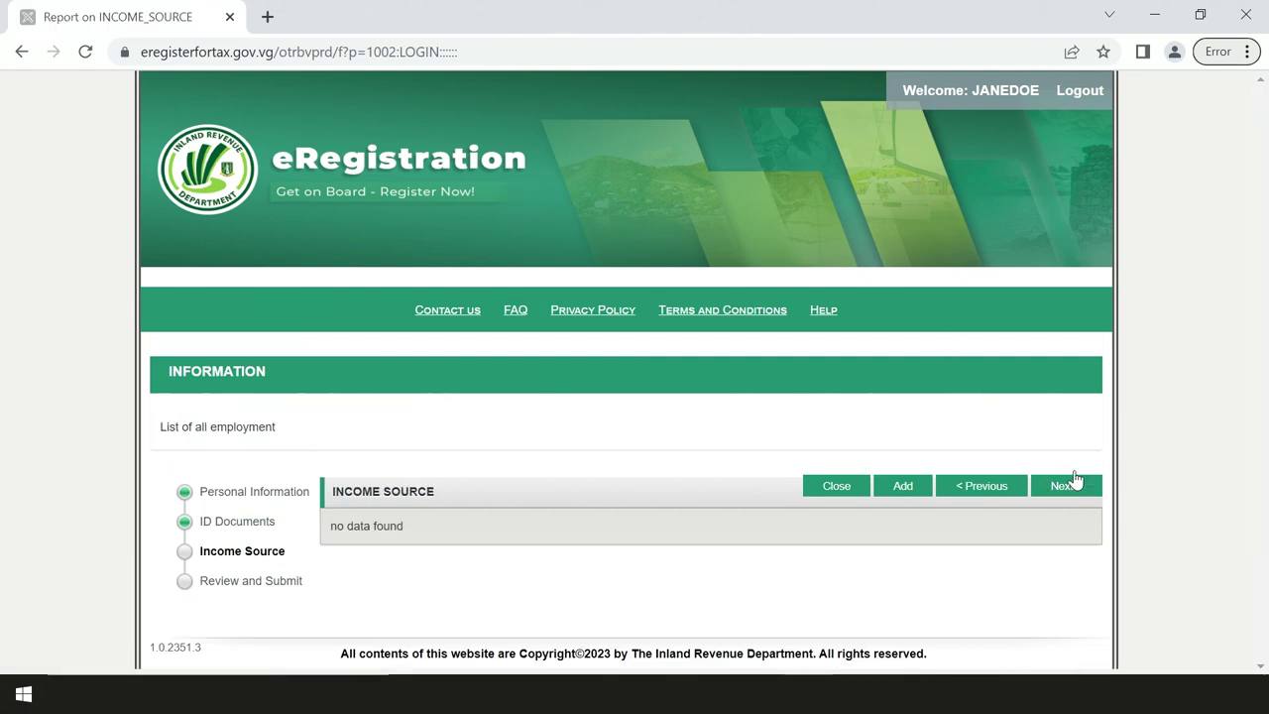
Step: Save an Employed income source starting 03-05-2004 as the main activity, then continue to review
click(901, 485)
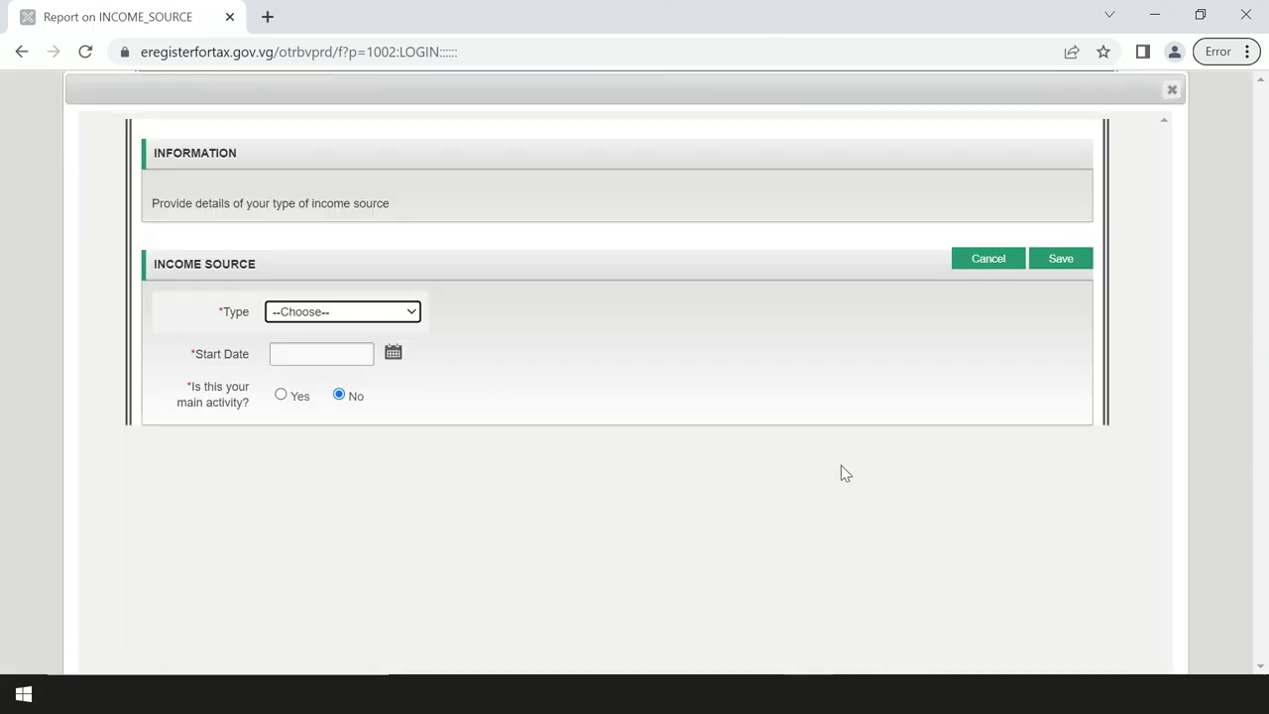
click(410, 312)
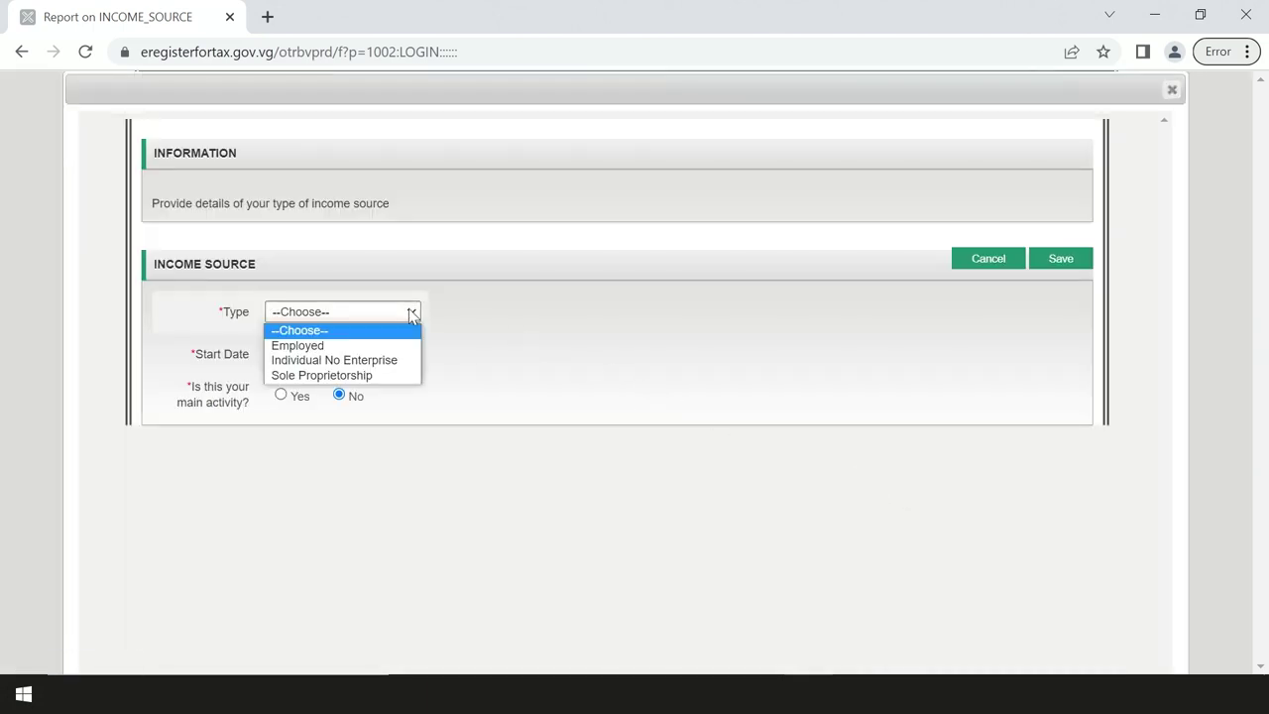
click(386, 345)
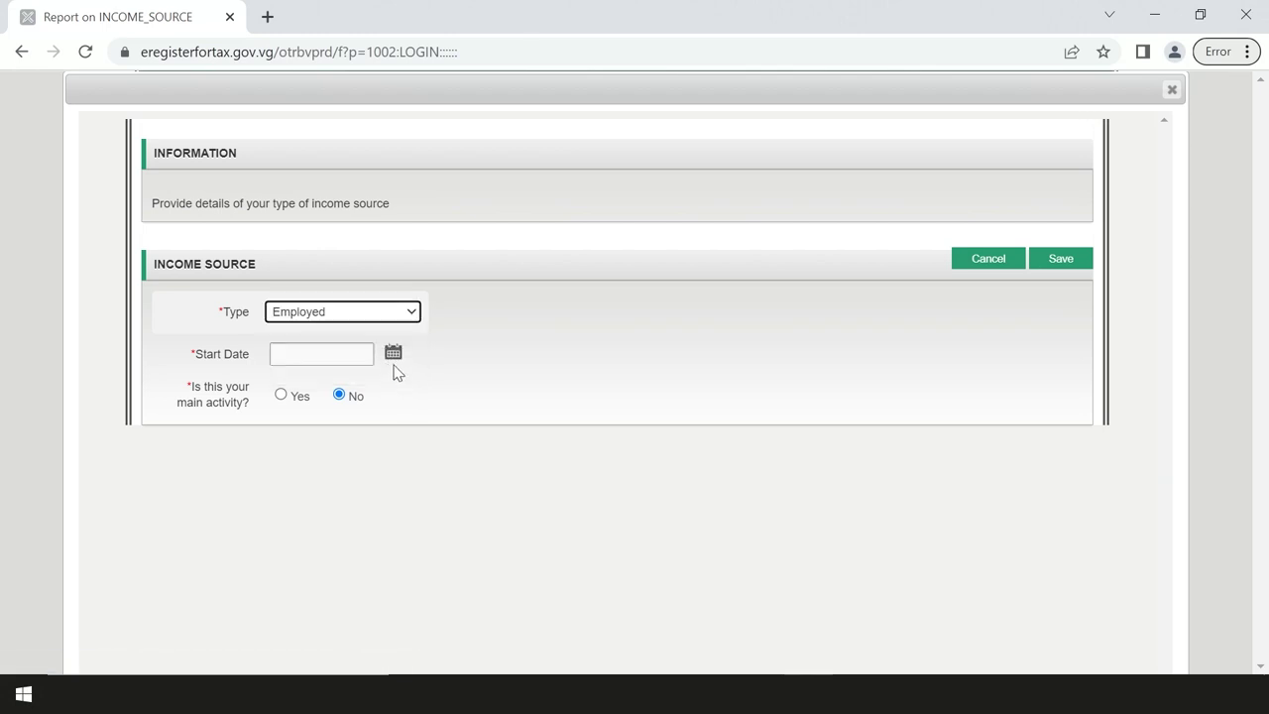
click(391, 359)
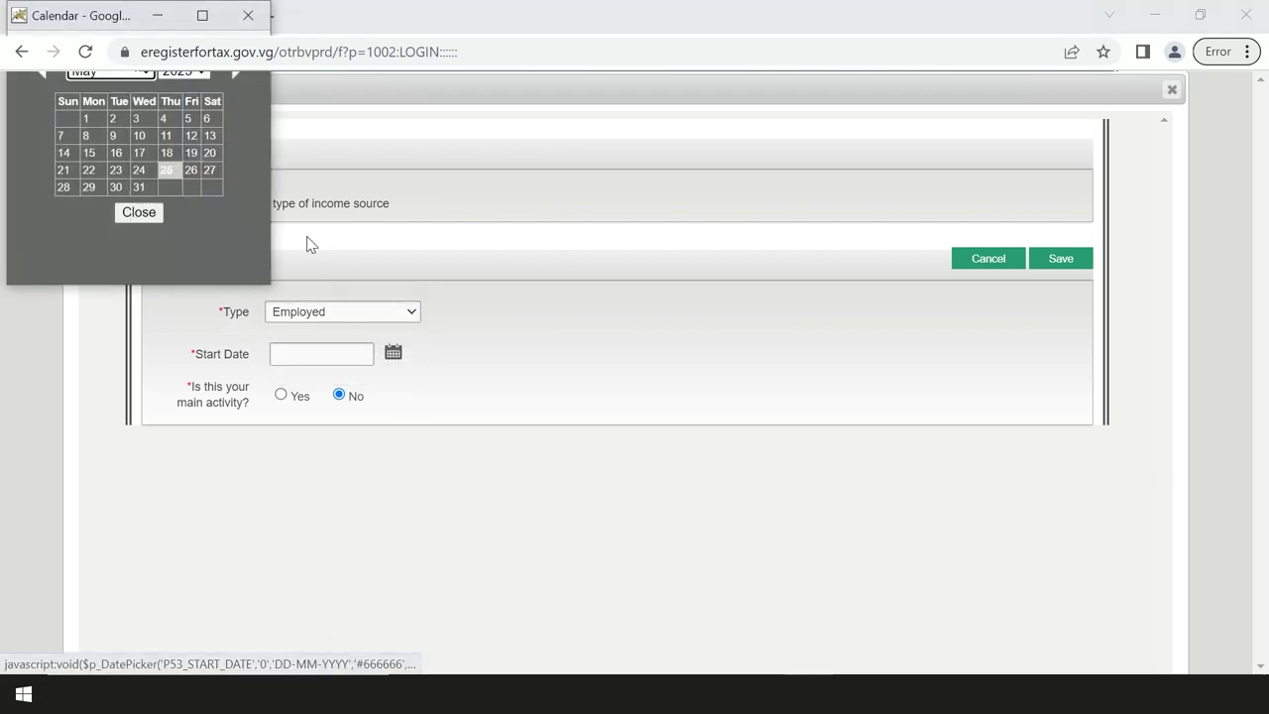
click(204, 74)
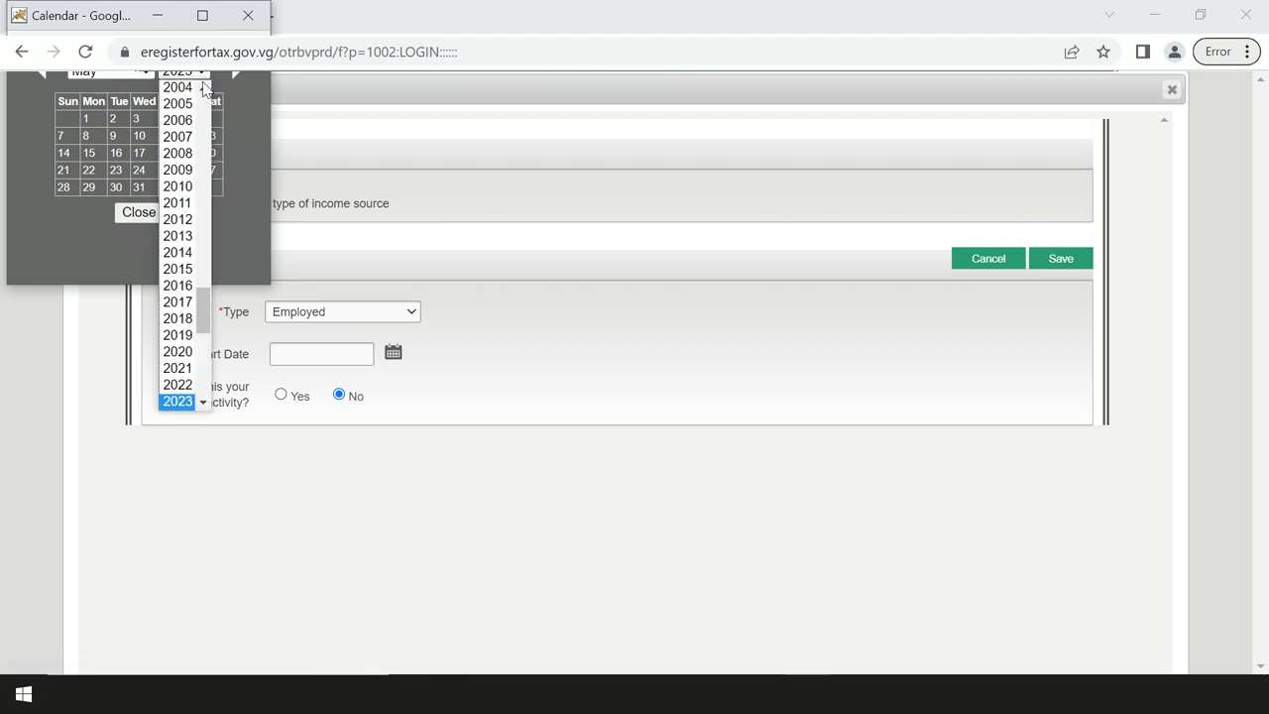
scroll(182, 171, up, 2)
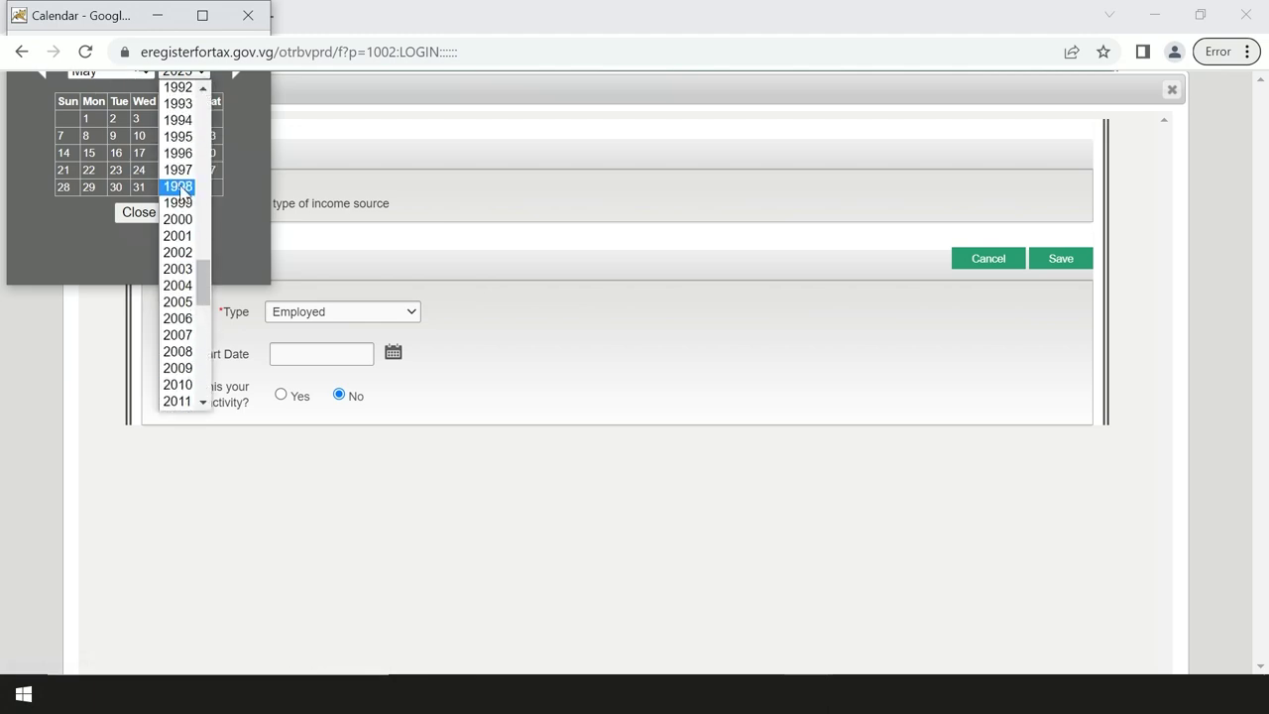
click(177, 286)
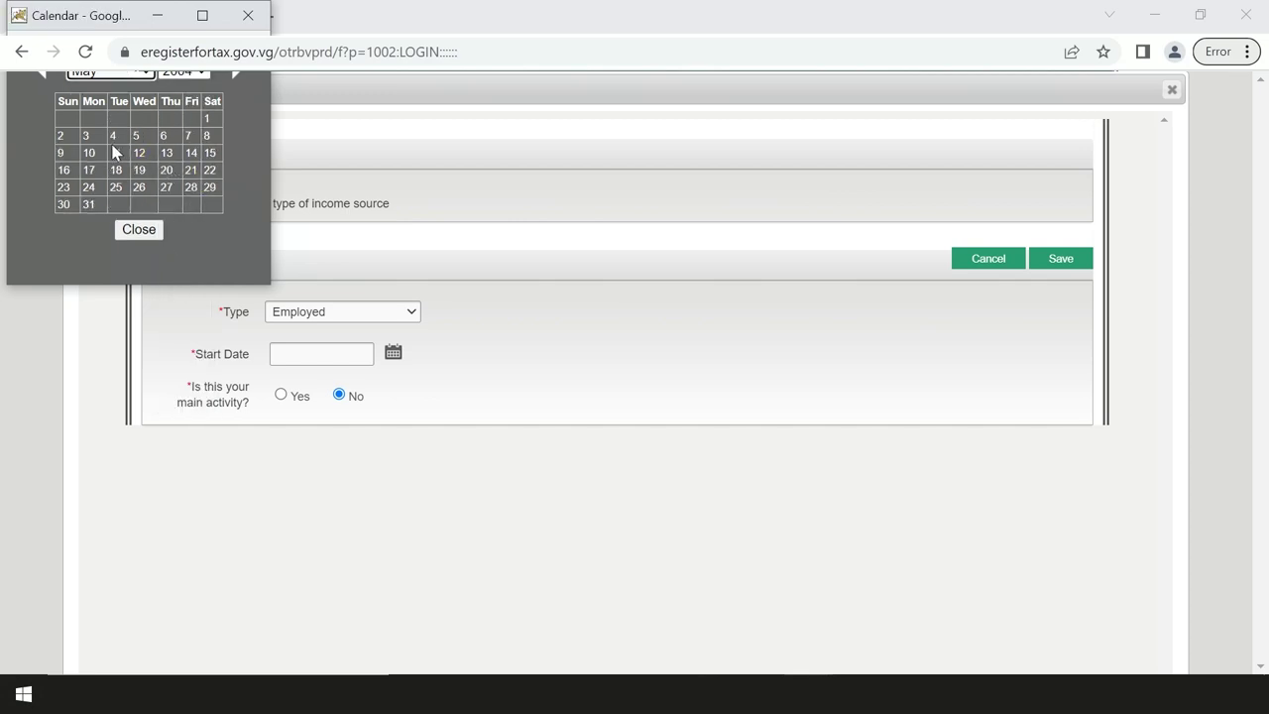
click(87, 134)
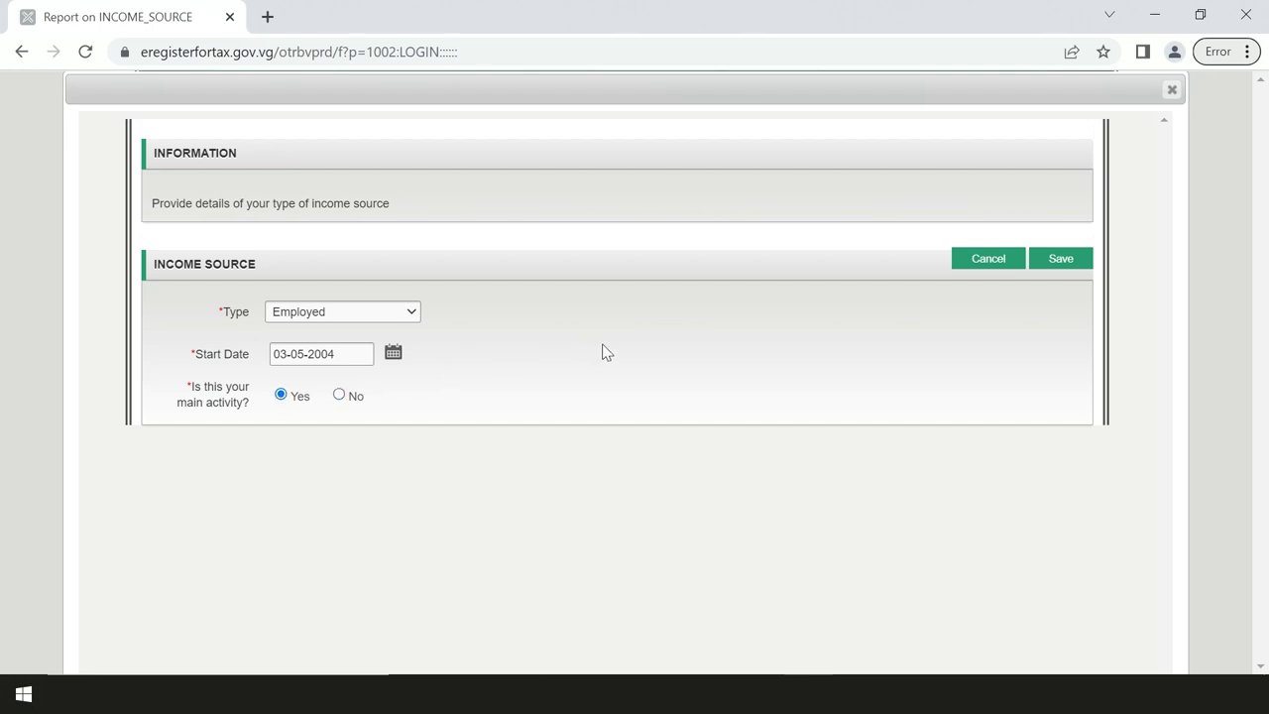
click(1057, 266)
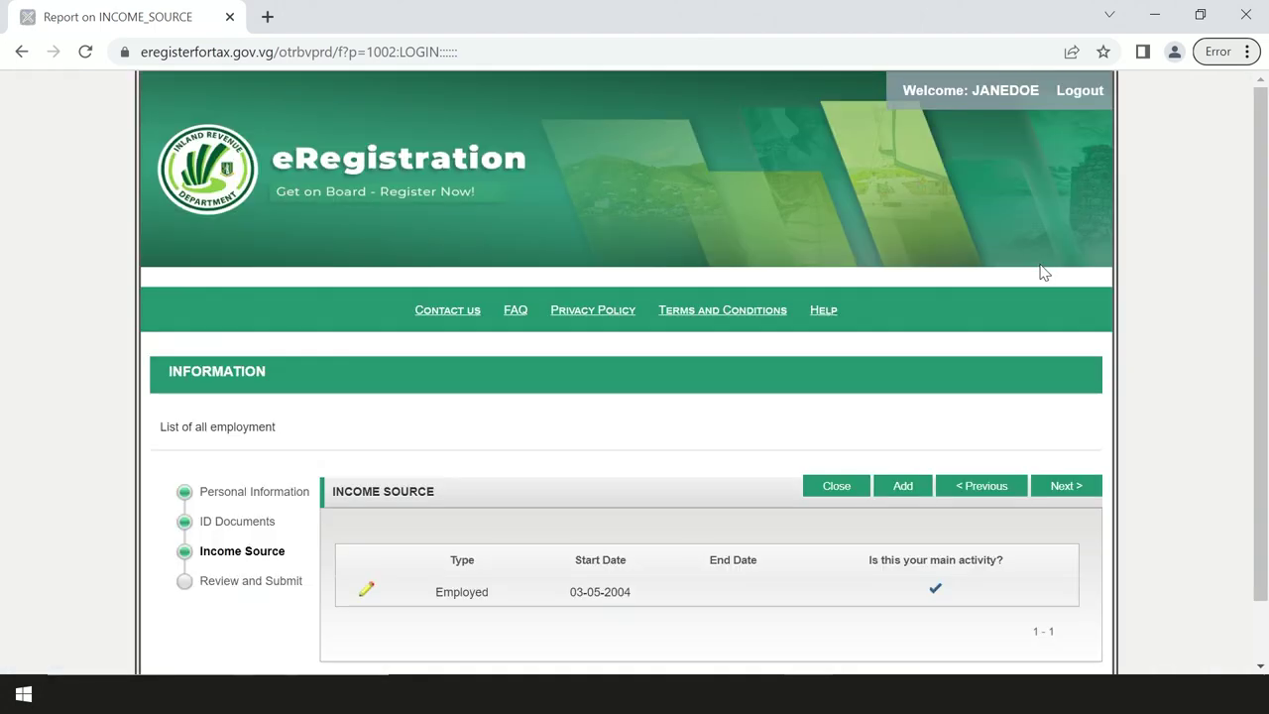
click(1064, 486)
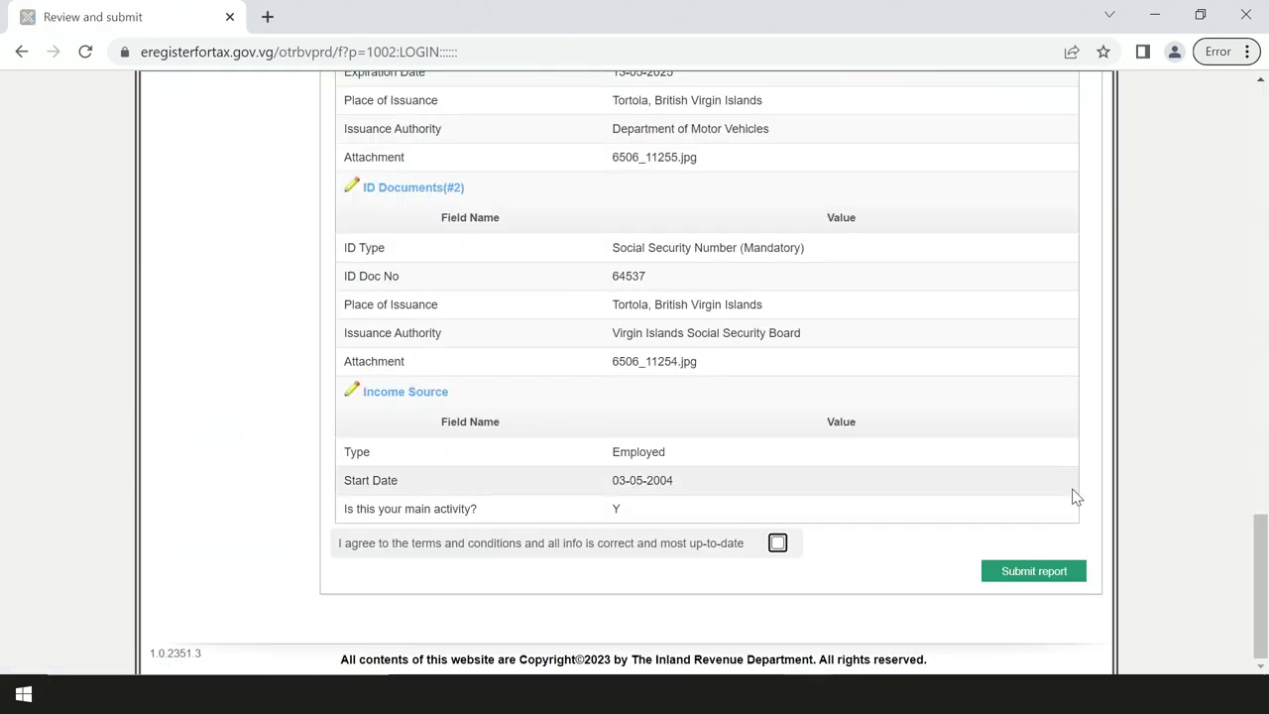
Step: Scroll through the Review and Submit summary down to the terms declaration
scroll(1075, 496, up, 14)
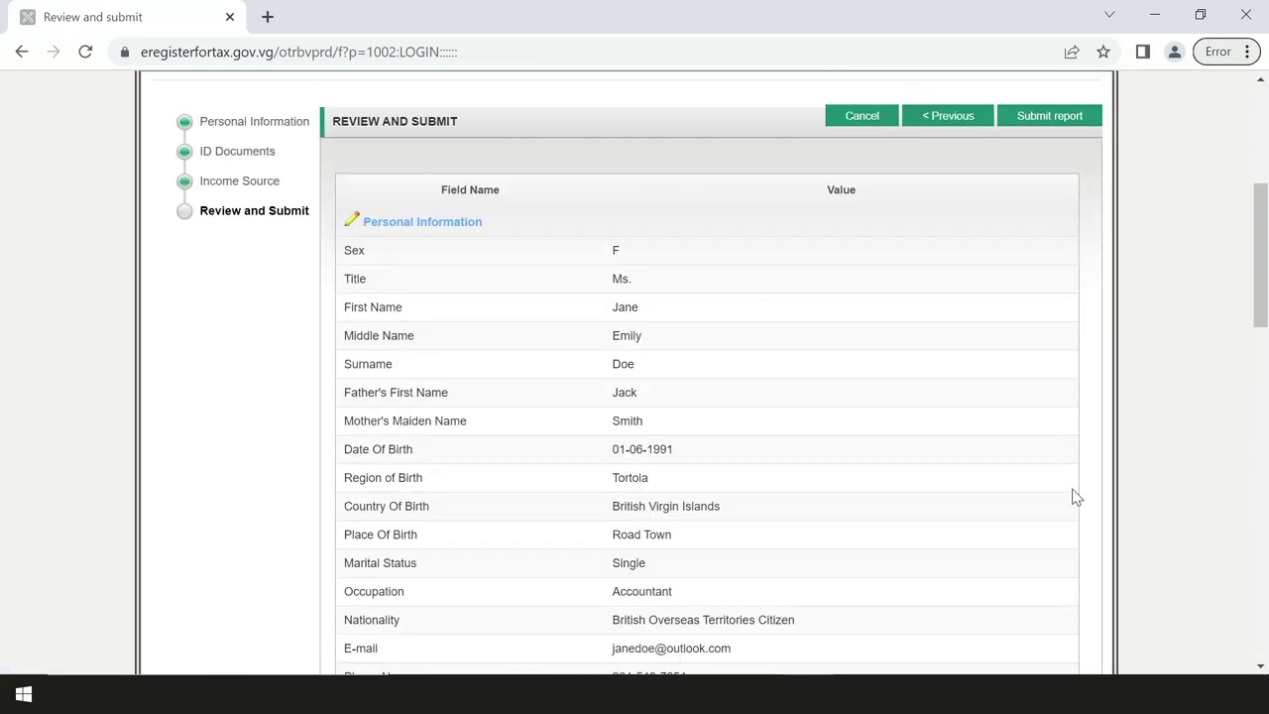
scroll(1075, 495, down, 1)
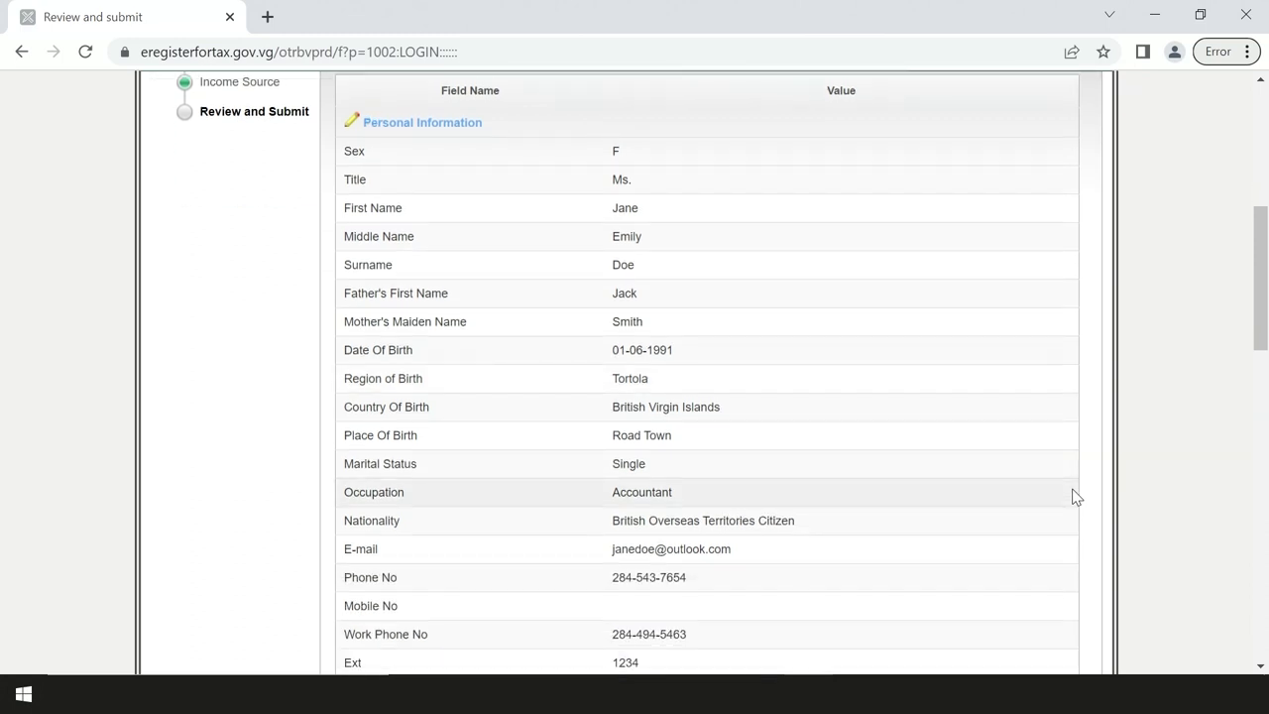
scroll(1075, 495, down, 1)
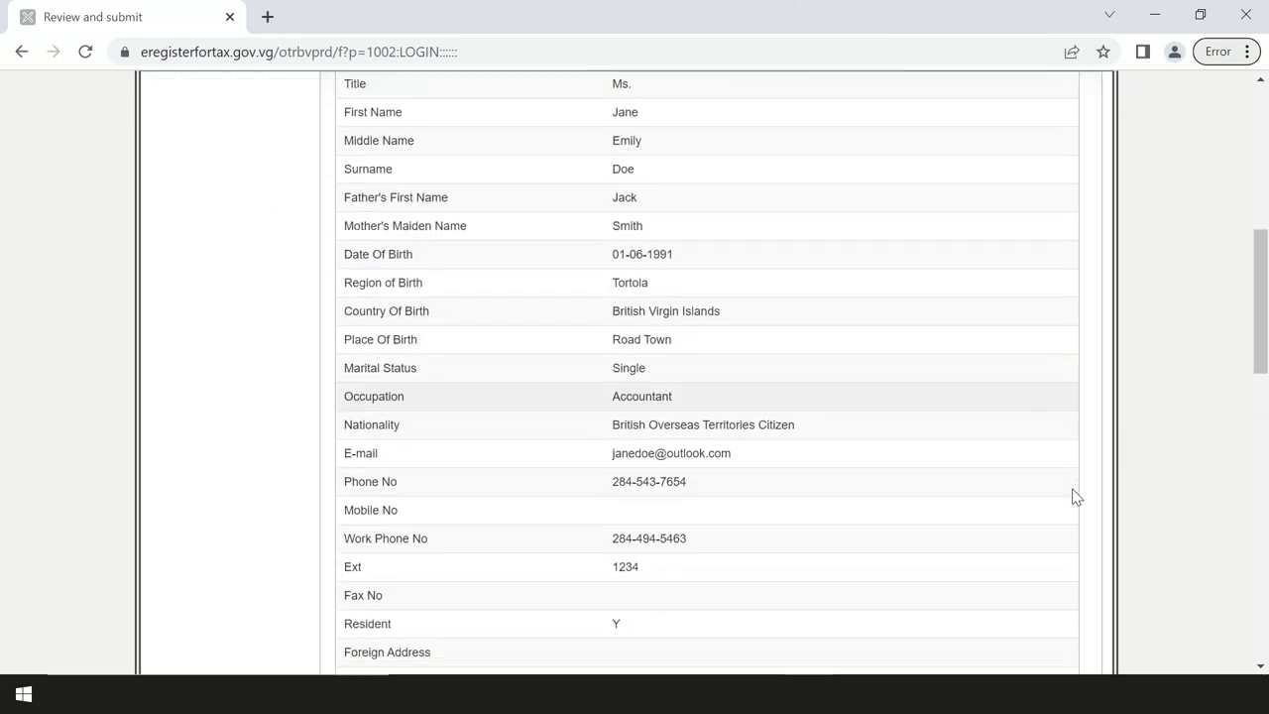
scroll(1075, 496, down, 1)
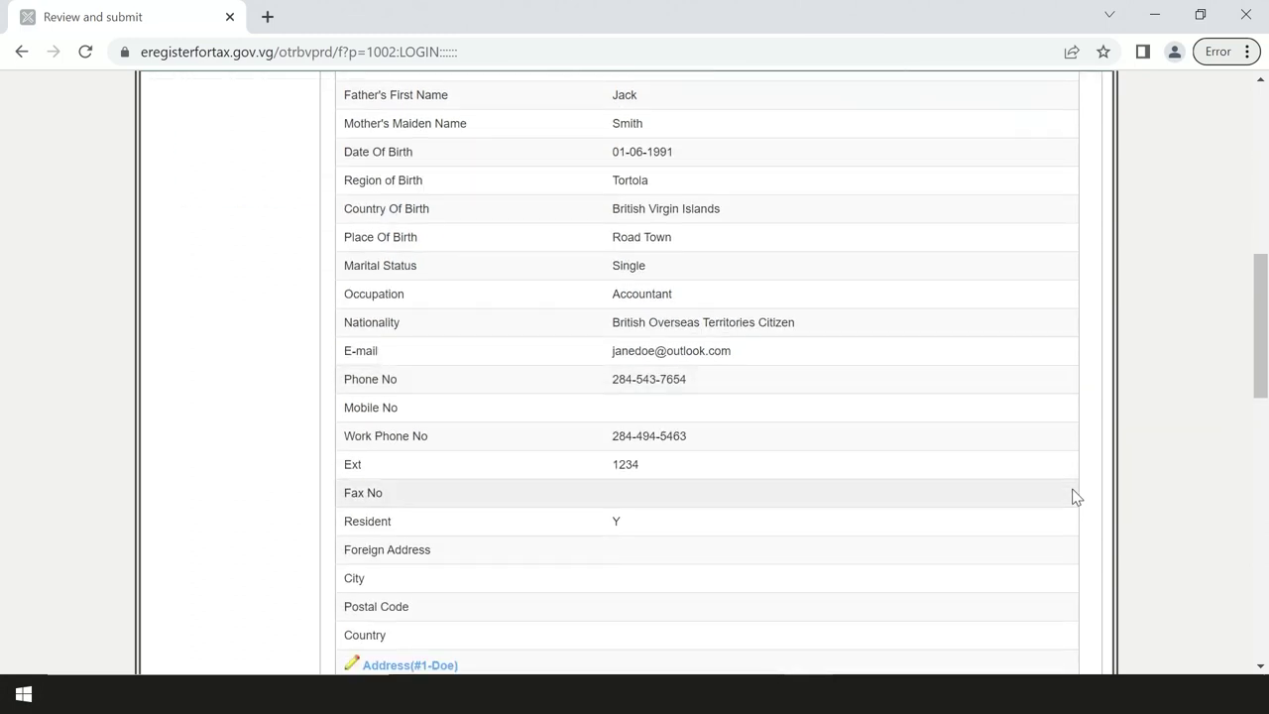
scroll(1076, 496, down, 1)
scroll(1075, 495, down, 1)
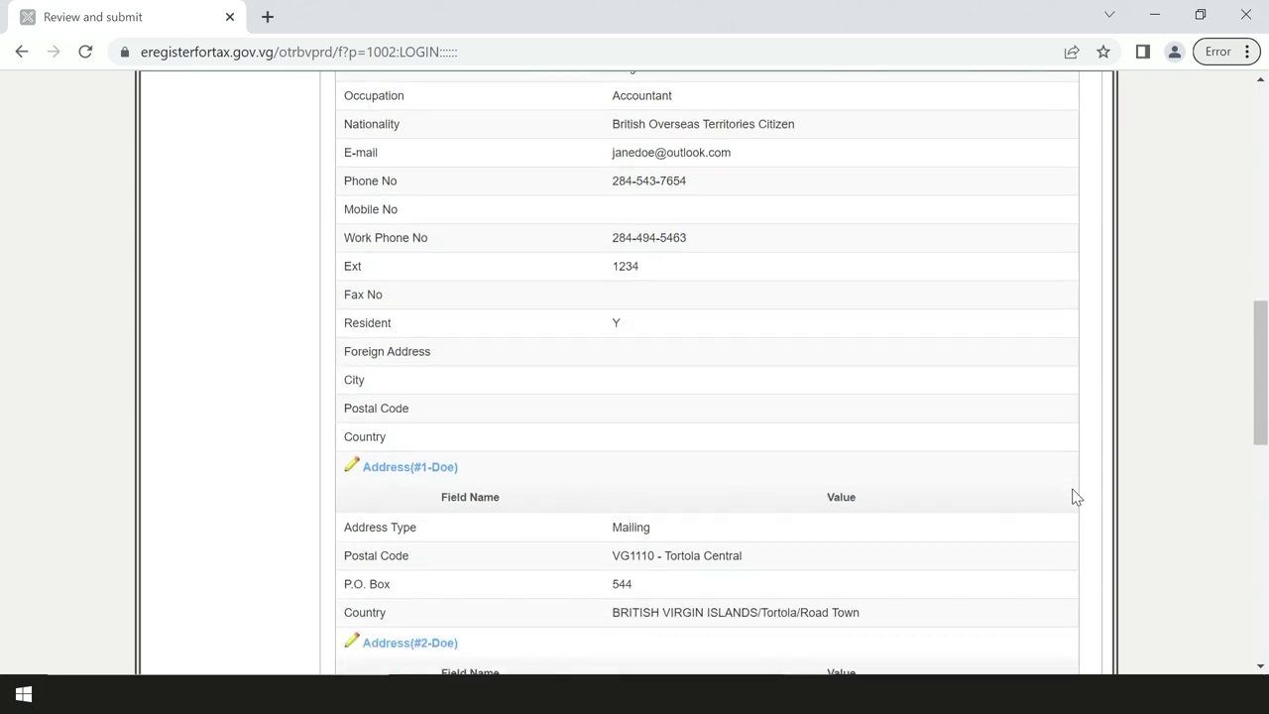
scroll(1075, 496, down, 1)
scroll(1076, 495, down, 1)
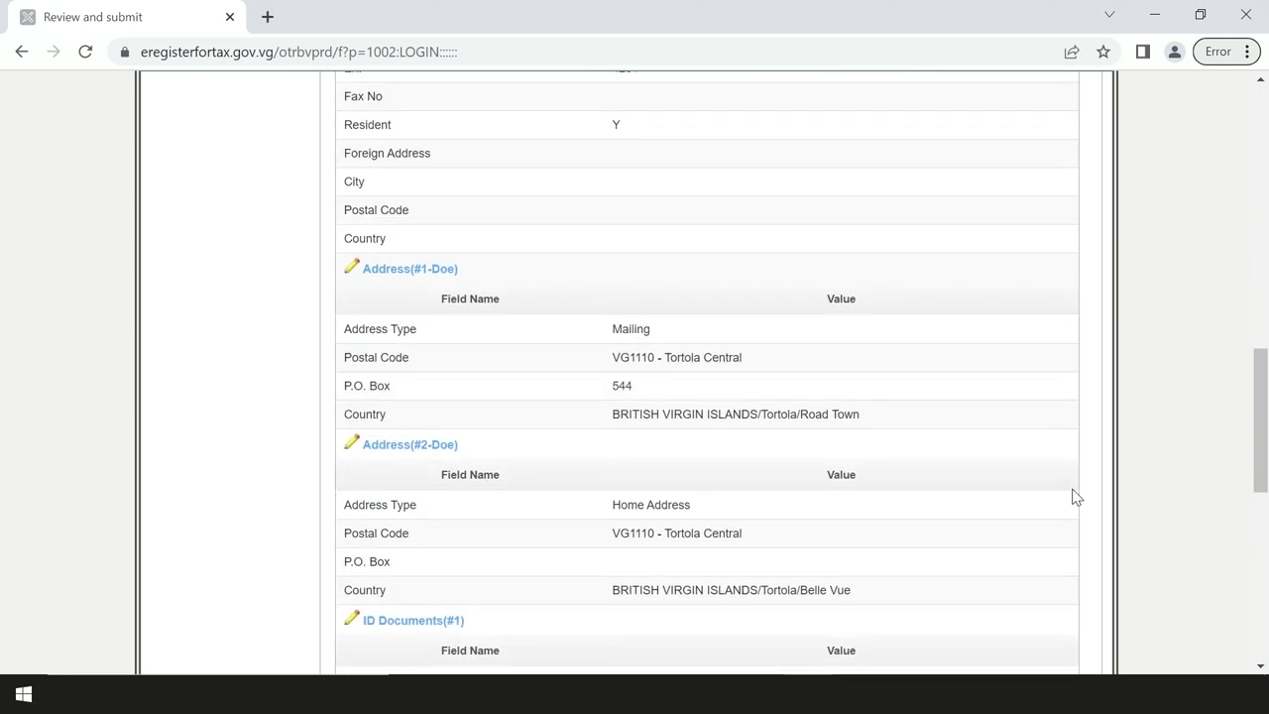
scroll(1076, 496, down, 1)
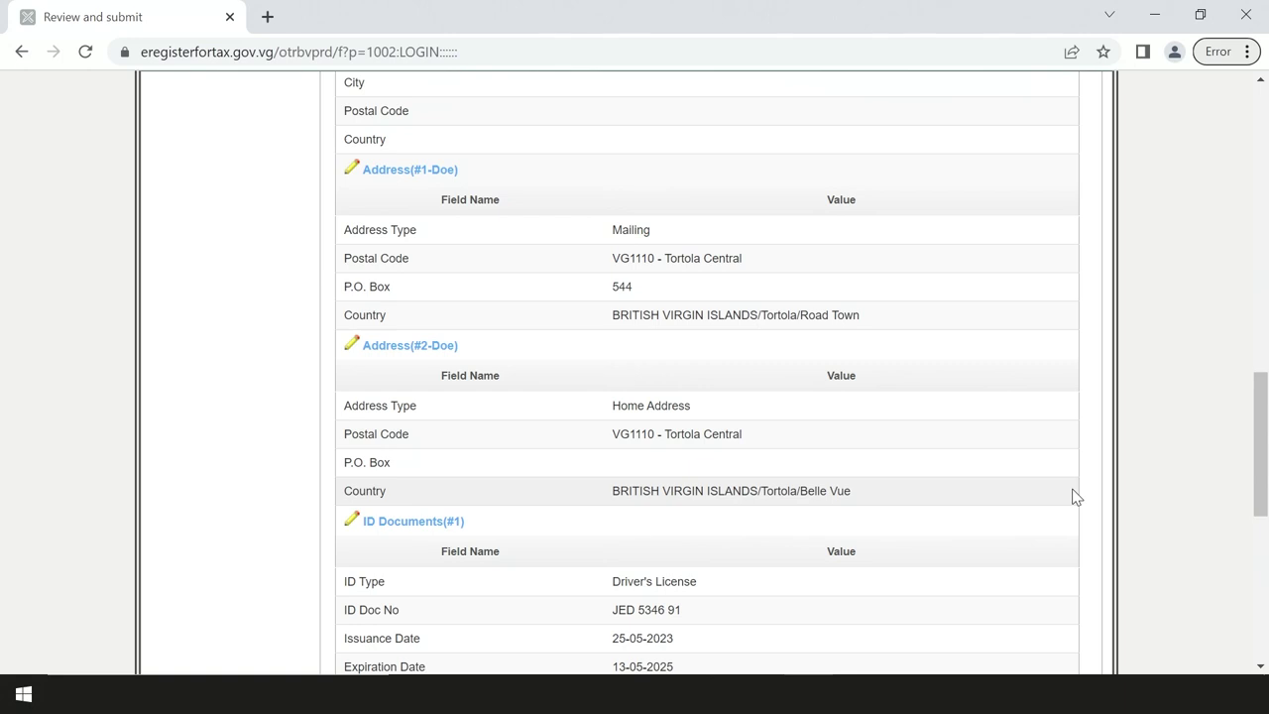
scroll(1076, 496, down, 3)
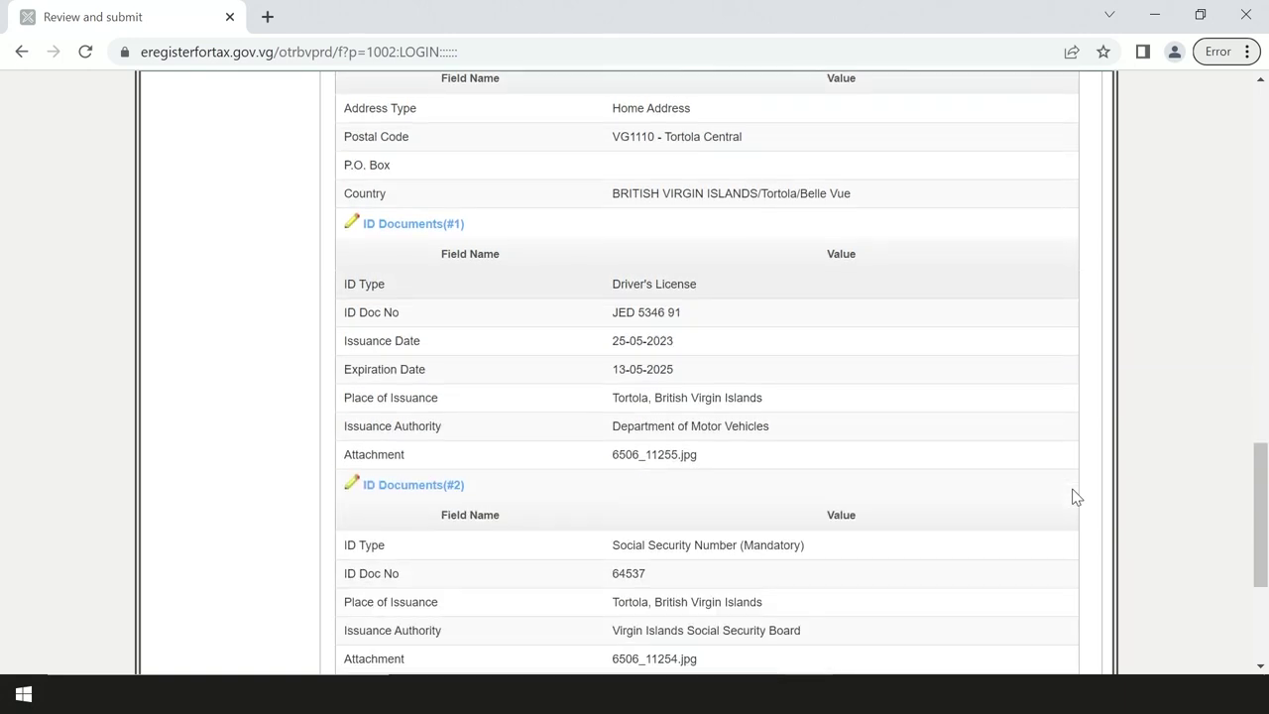
scroll(1076, 496, down, 1)
scroll(1076, 495, down, 1)
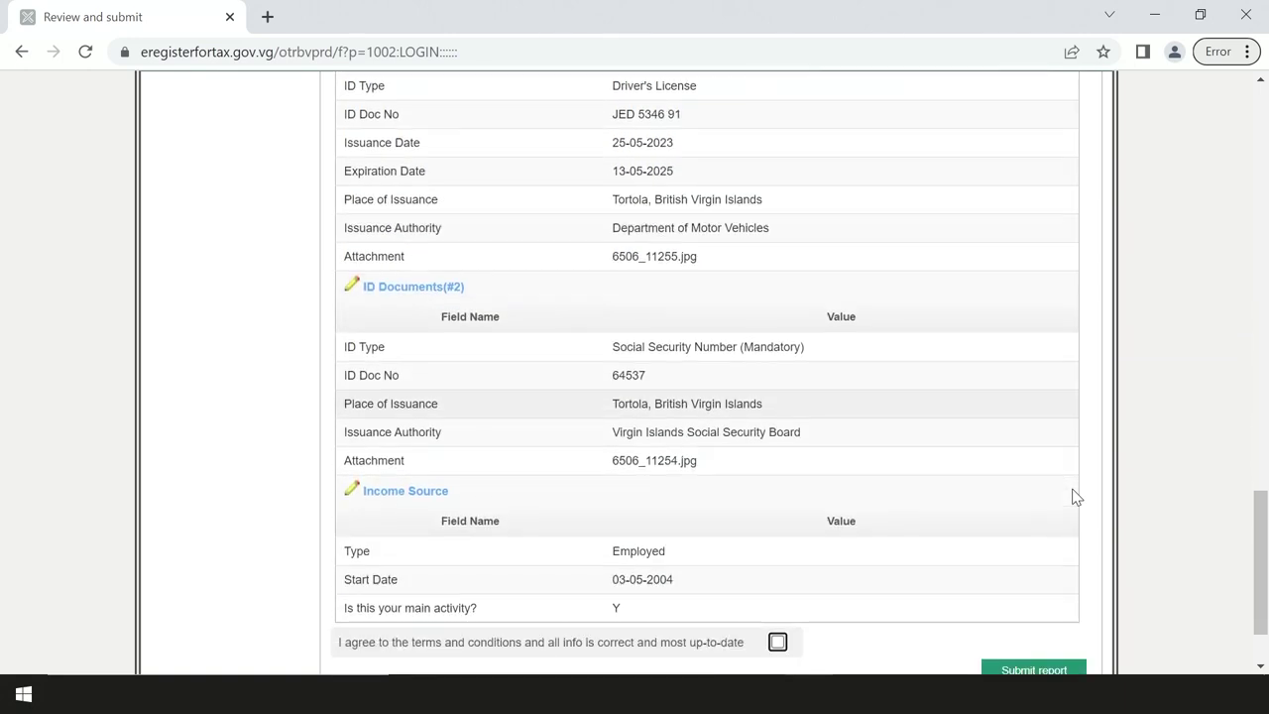
scroll(1076, 496, down, 1)
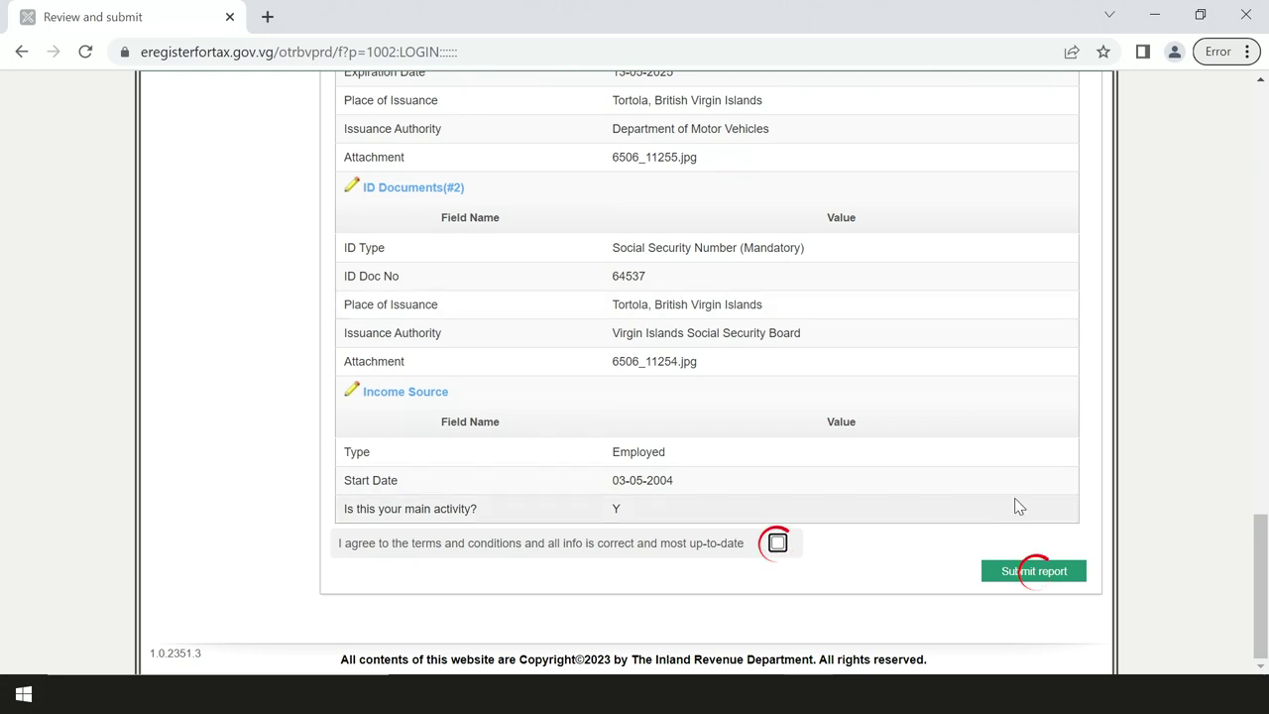
Step: Agree to the terms, submit the report, and confirm the submission with Yes
click(777, 542)
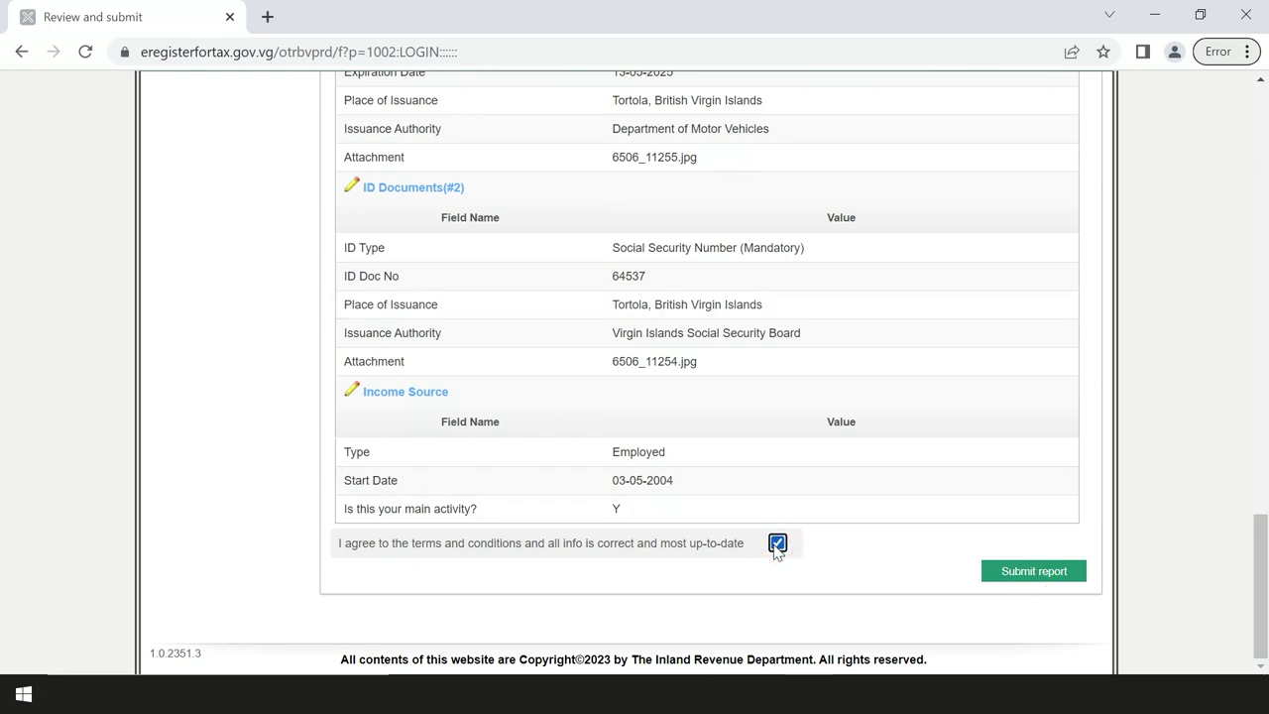
click(1031, 579)
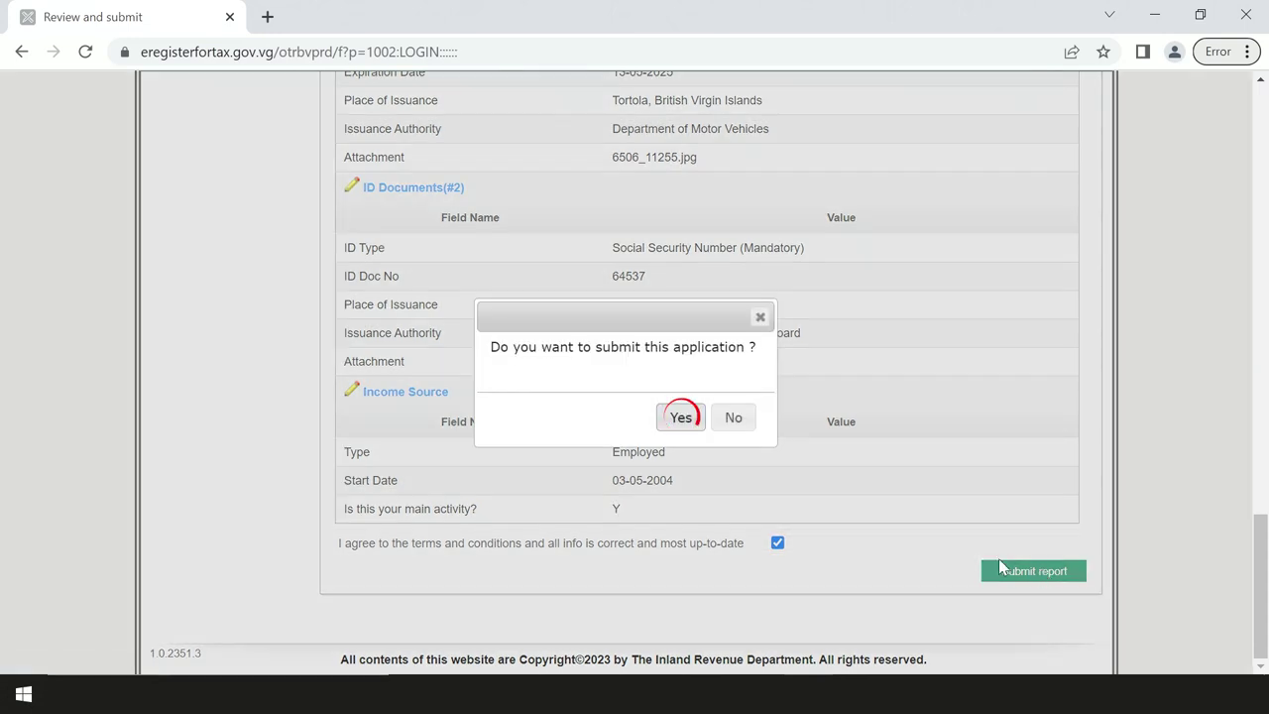
click(679, 424)
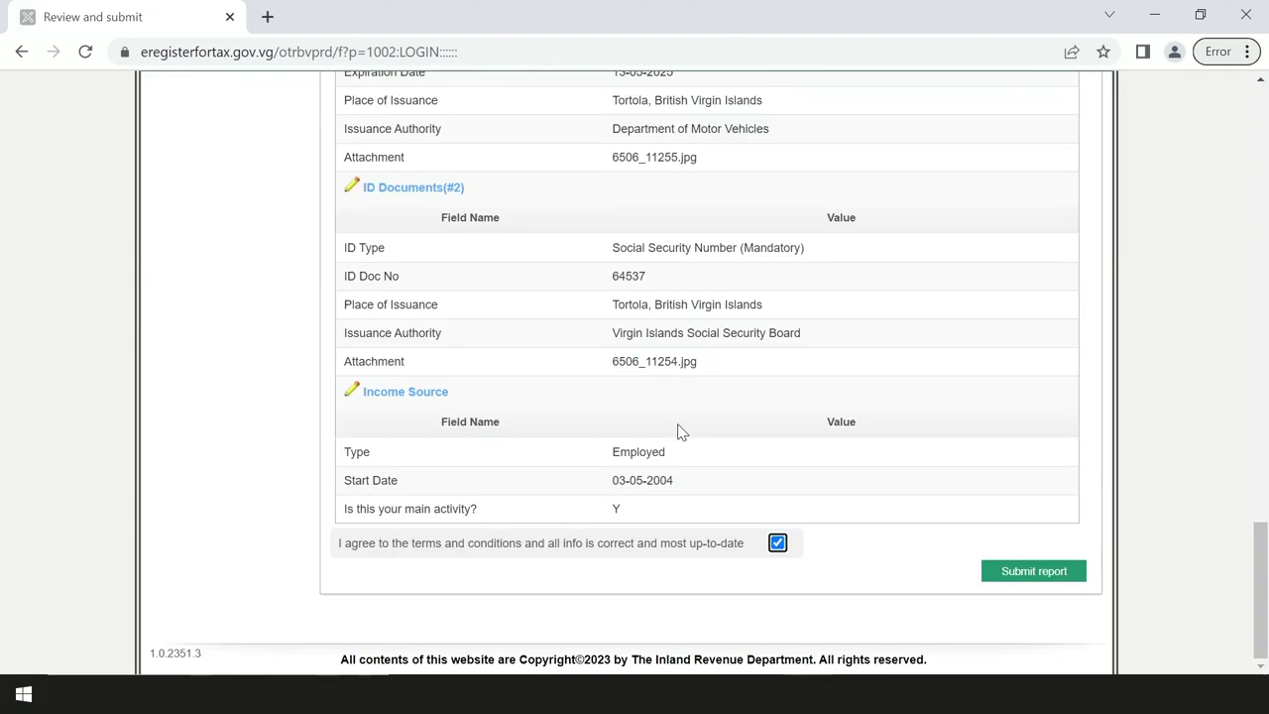
drag(1250, 547, 1255, 99)
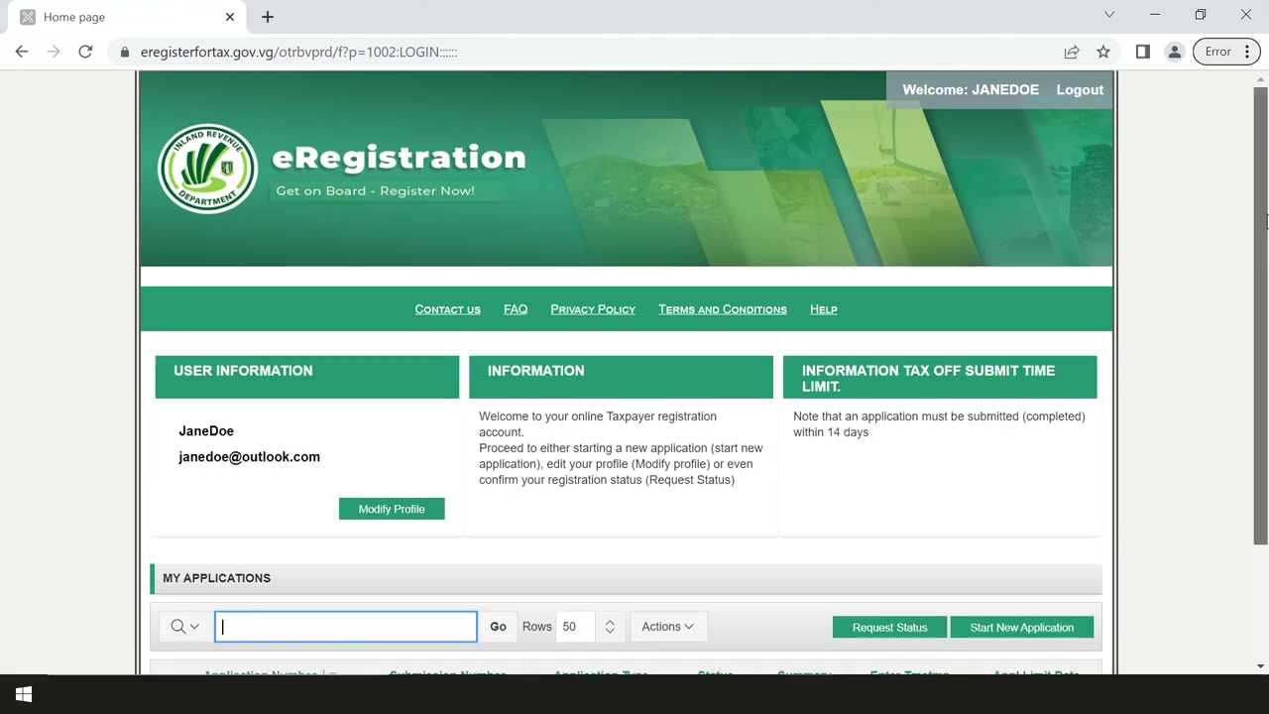
Step: Scroll to My Applications and open the Submitted status of the individual application
drag(1265, 291, 1265, 406)
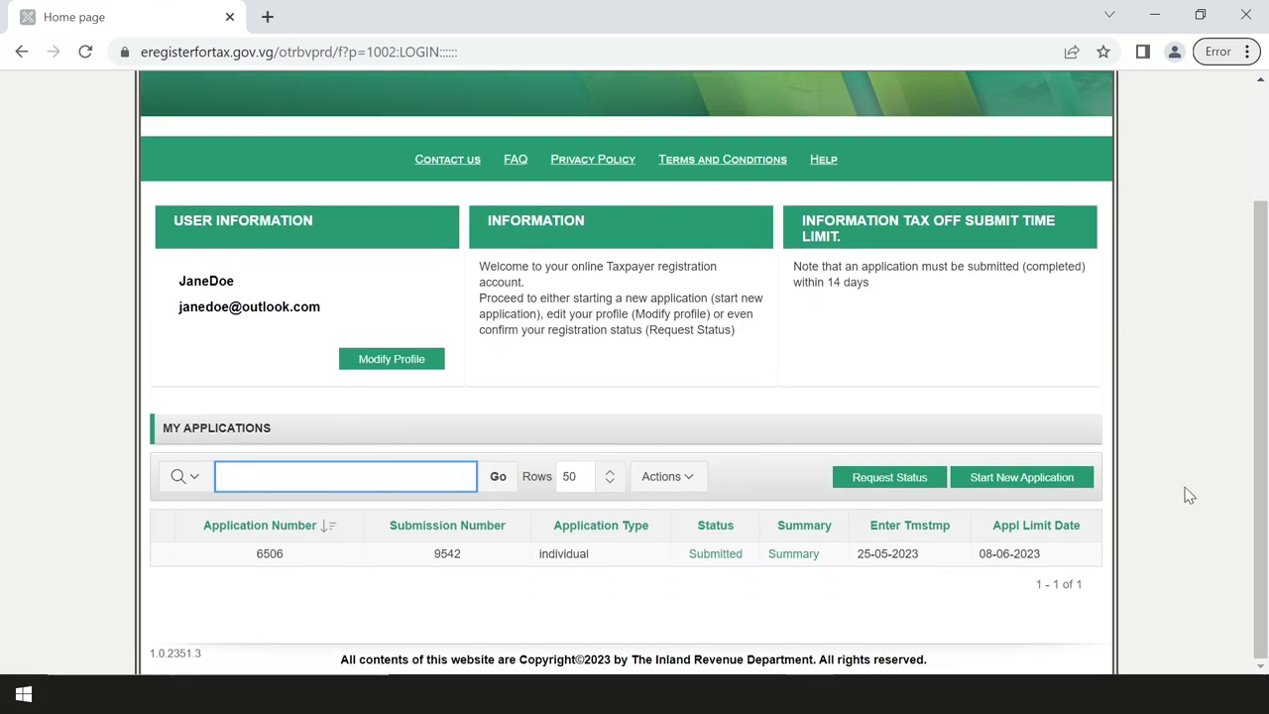
click(714, 553)
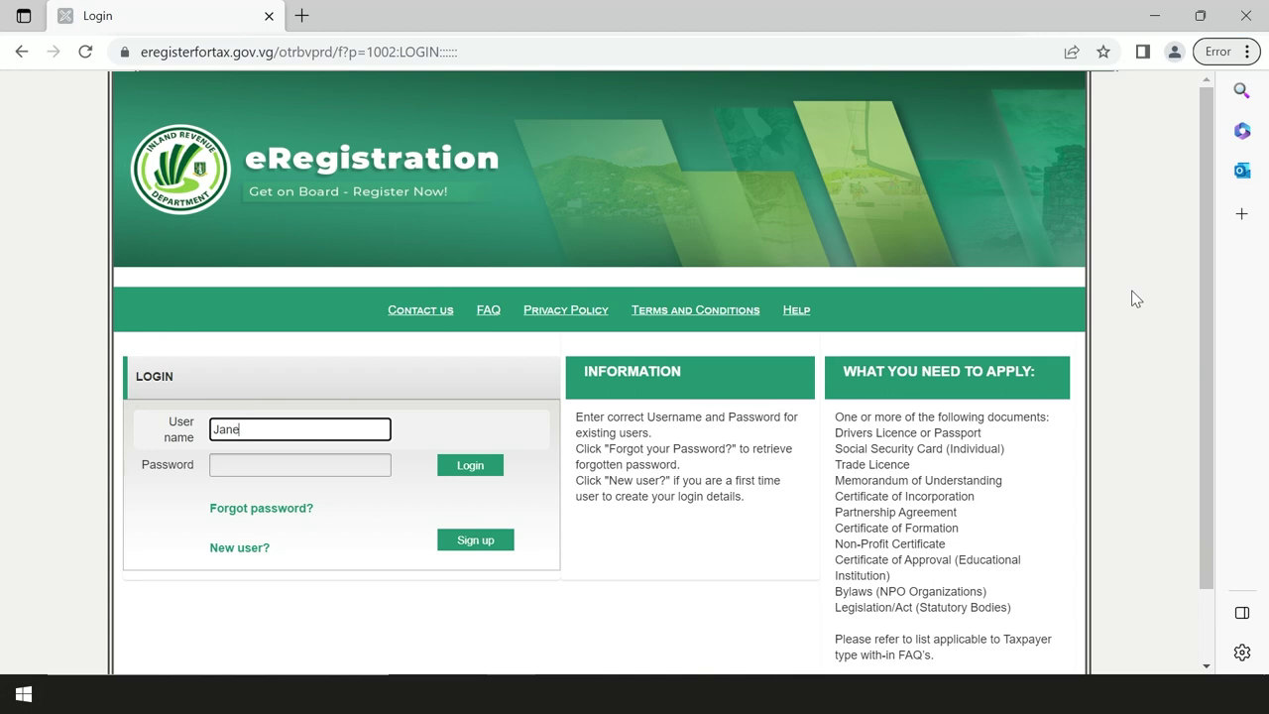
Step: Log in with the account credentials and view the Enrolled application's status and issued TIN
key(Tab)
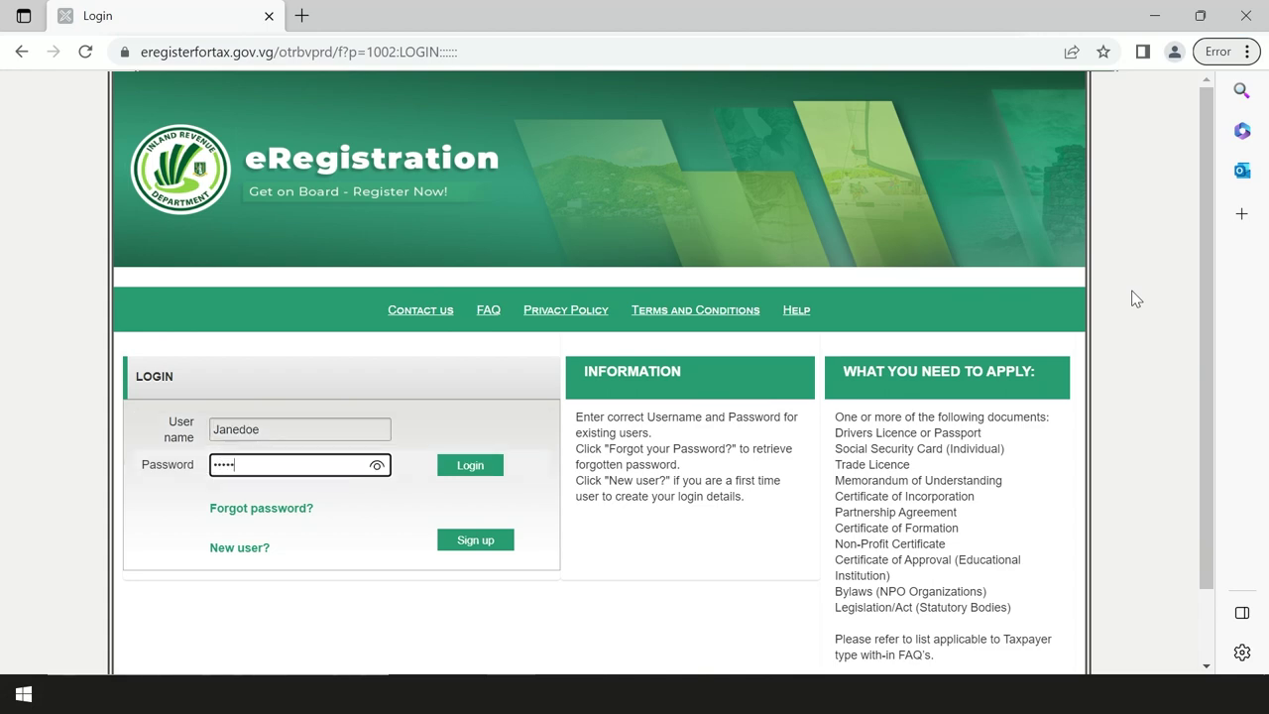
click(487, 472)
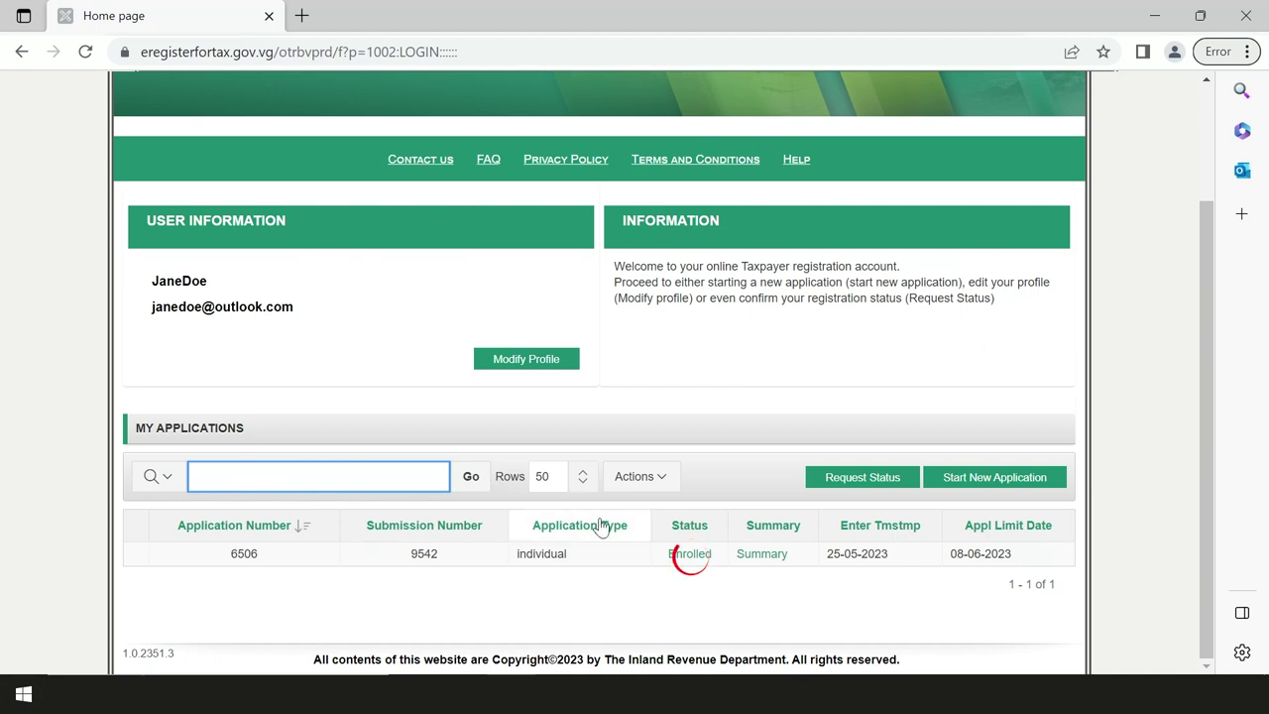
click(682, 553)
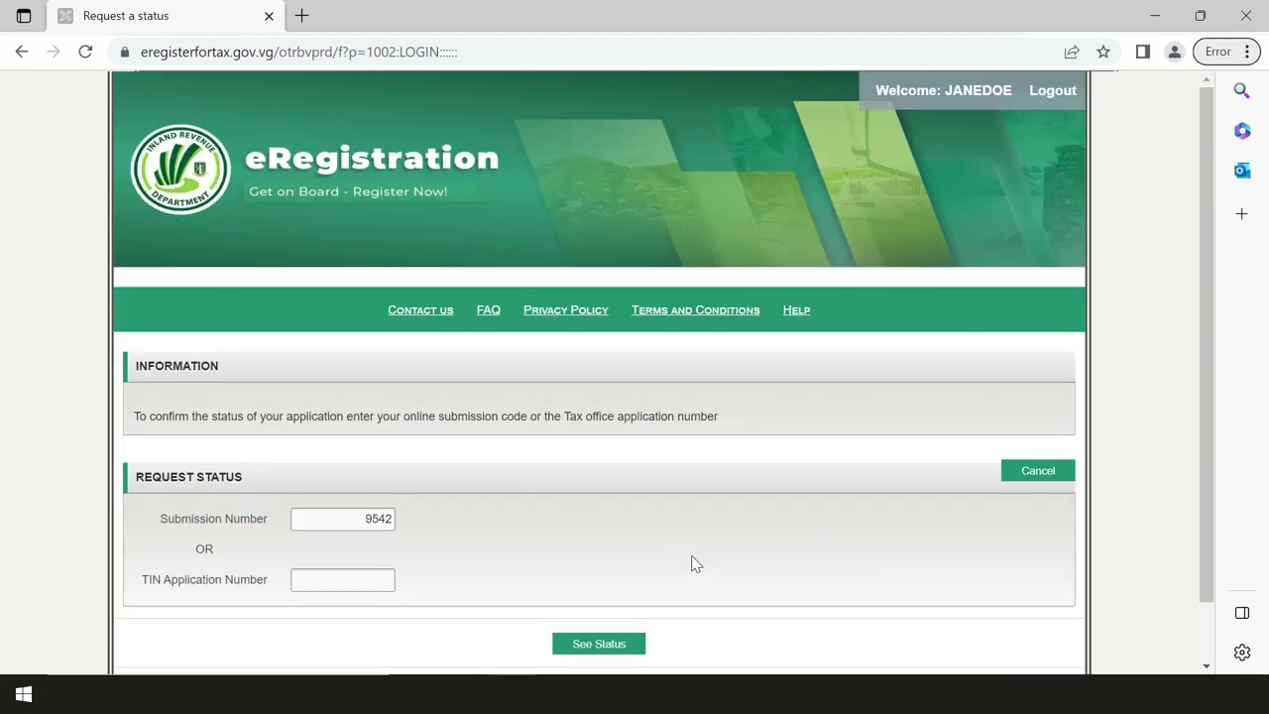
scroll(694, 563, down, 1)
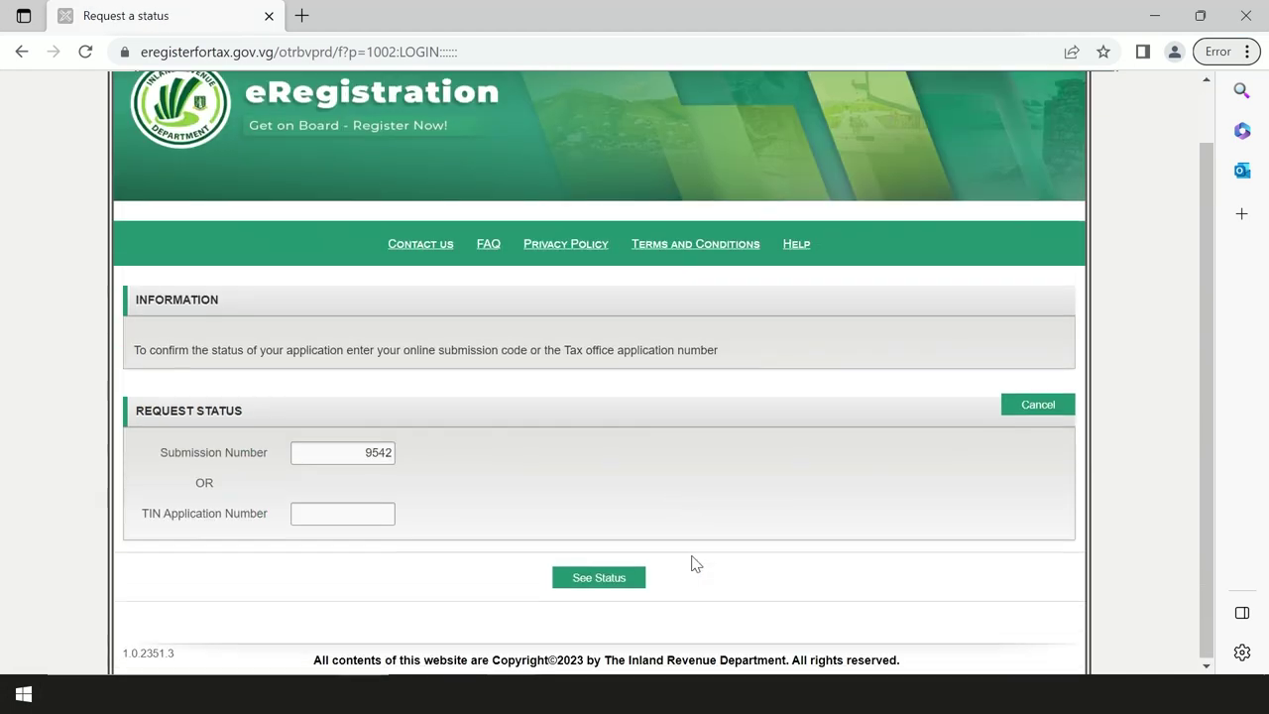
click(620, 585)
scroll(621, 588, down, 2)
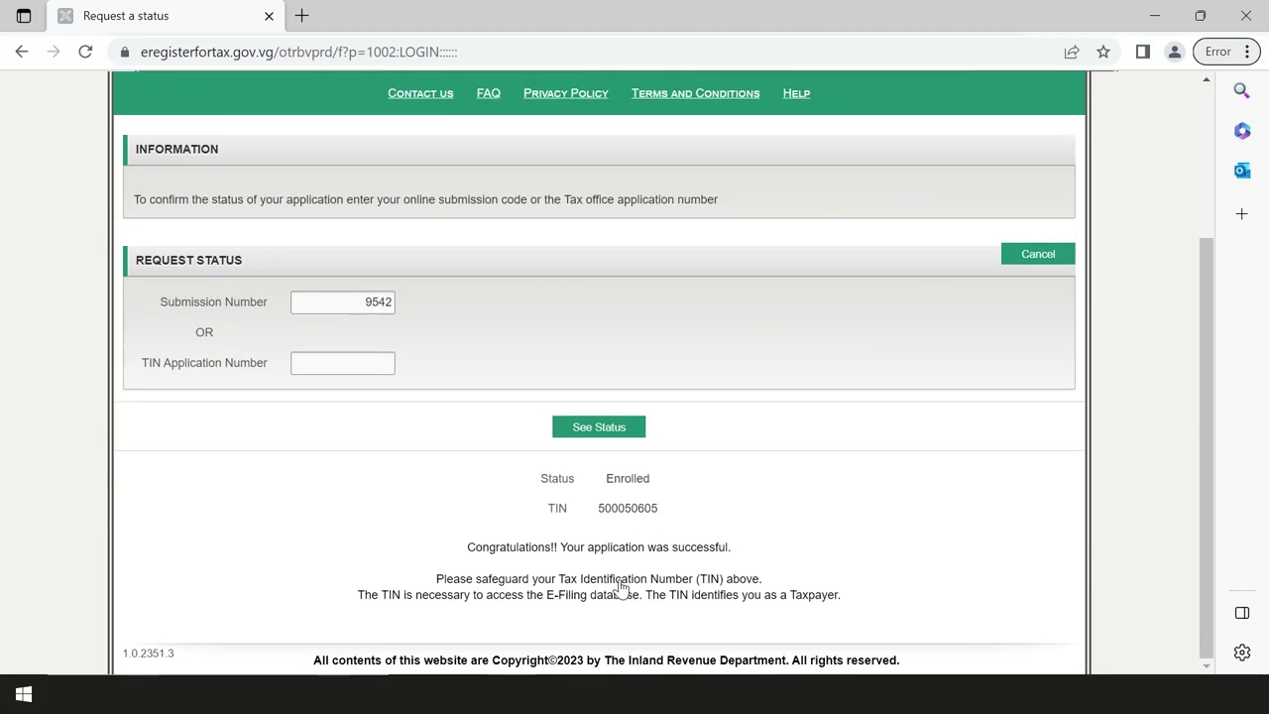